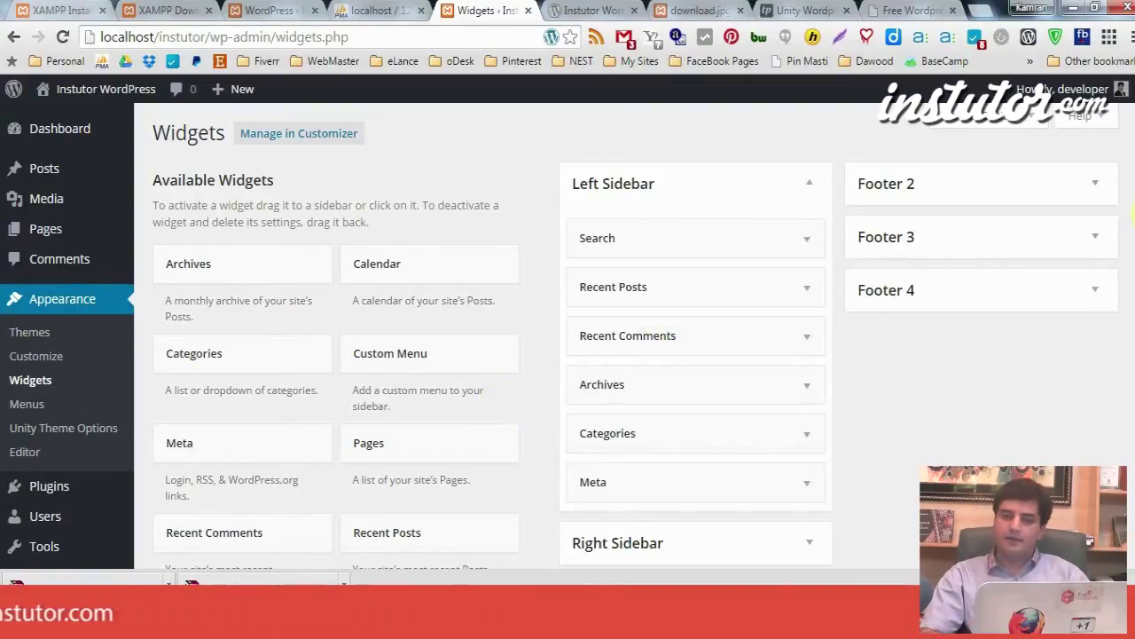
Examine the Left Sidebar widget area and compare its widgets with the site's front page
scroll(621, 355, down, 4)
scroll(621, 355, up, 4)
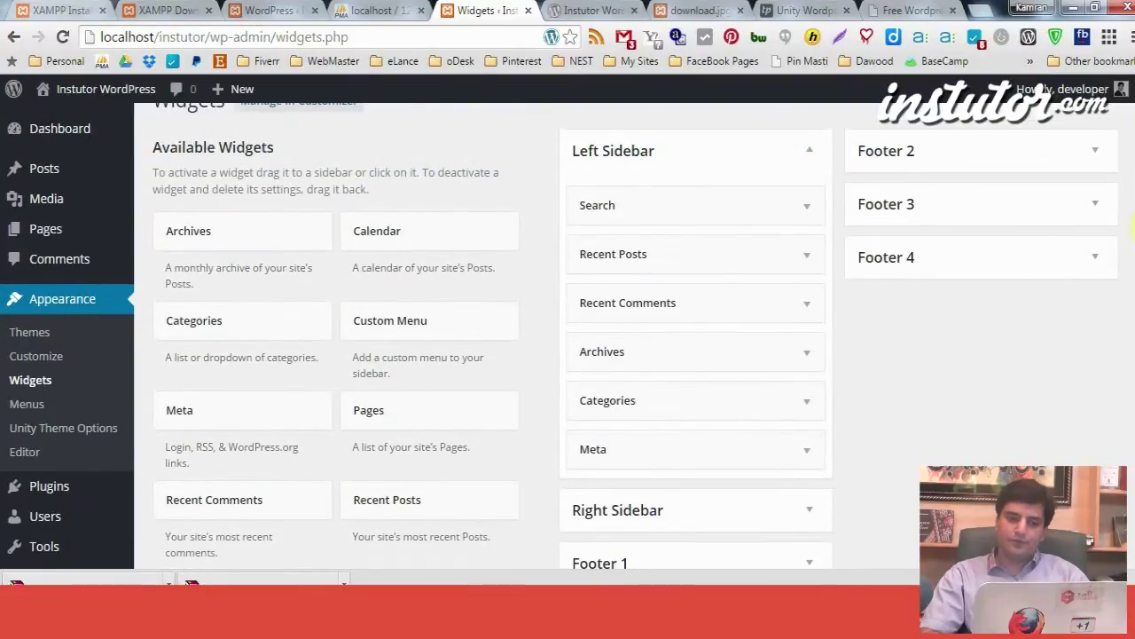
scroll(621, 354, down, 1)
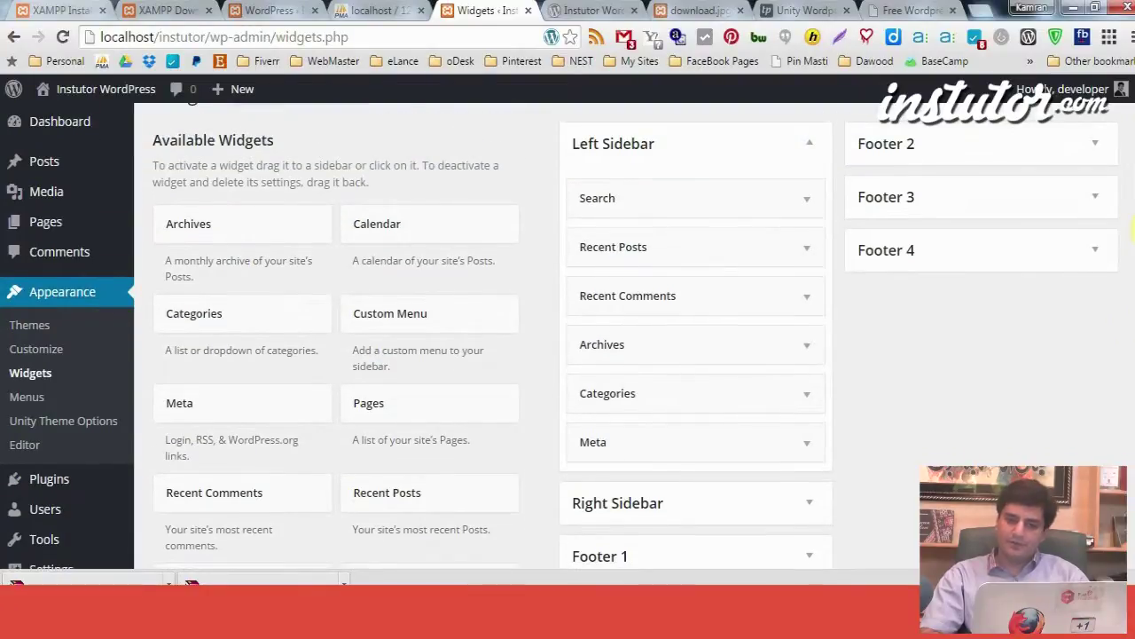
click(810, 147)
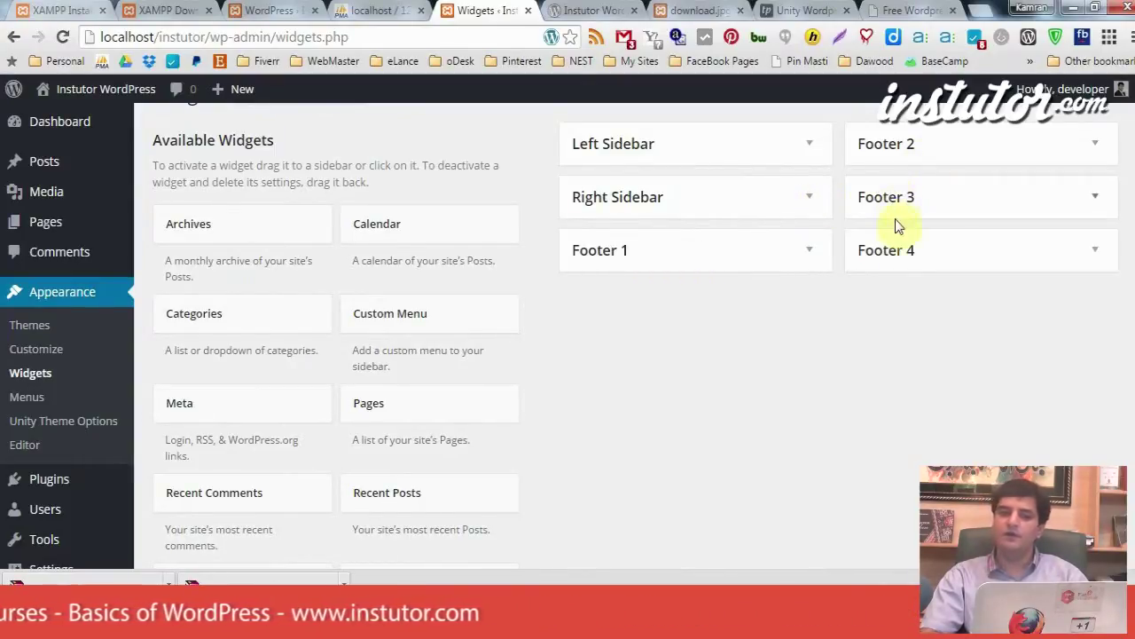
click(811, 147)
click(586, 10)
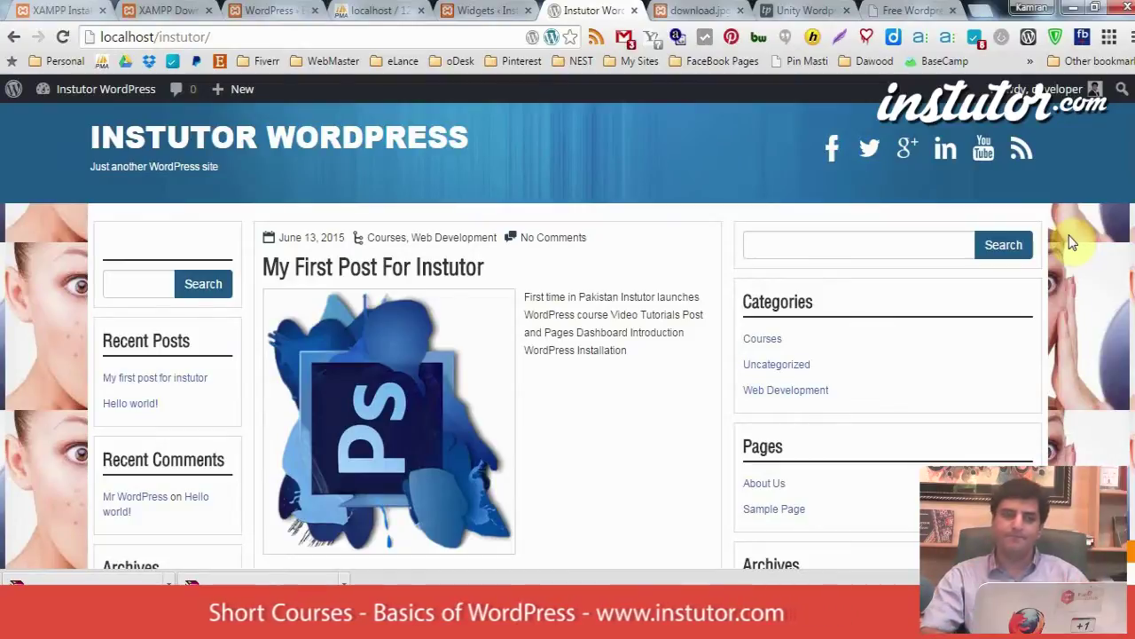
Delete the Search, Recent Posts, Recent Comments, Archives, Categories and Meta widgets from the Left Sidebar area
click(516, 8)
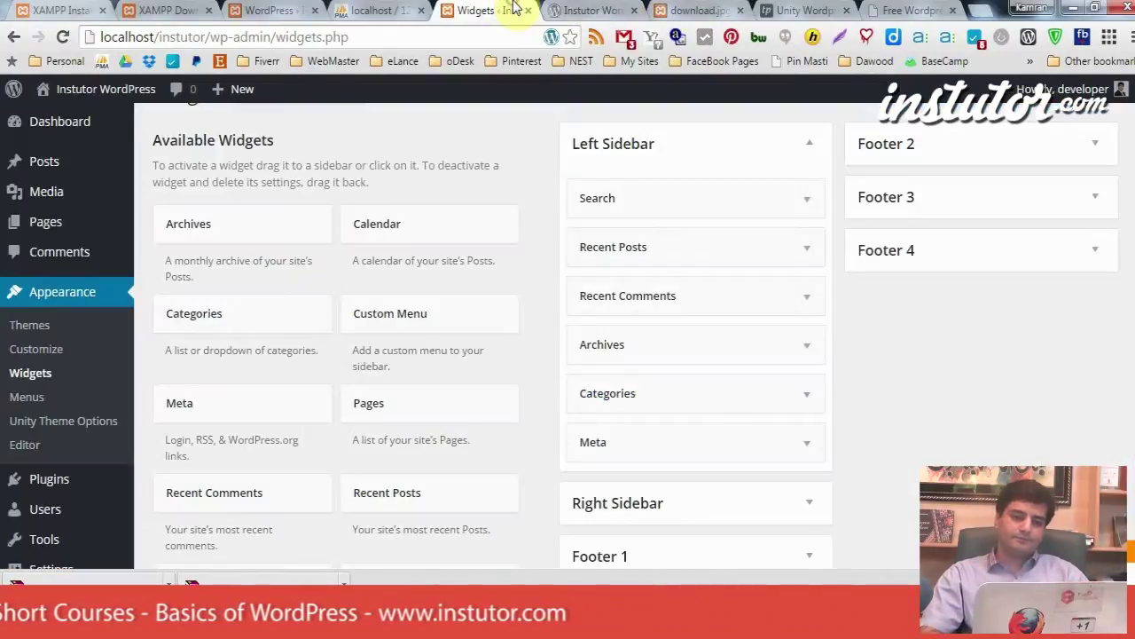
click(807, 201)
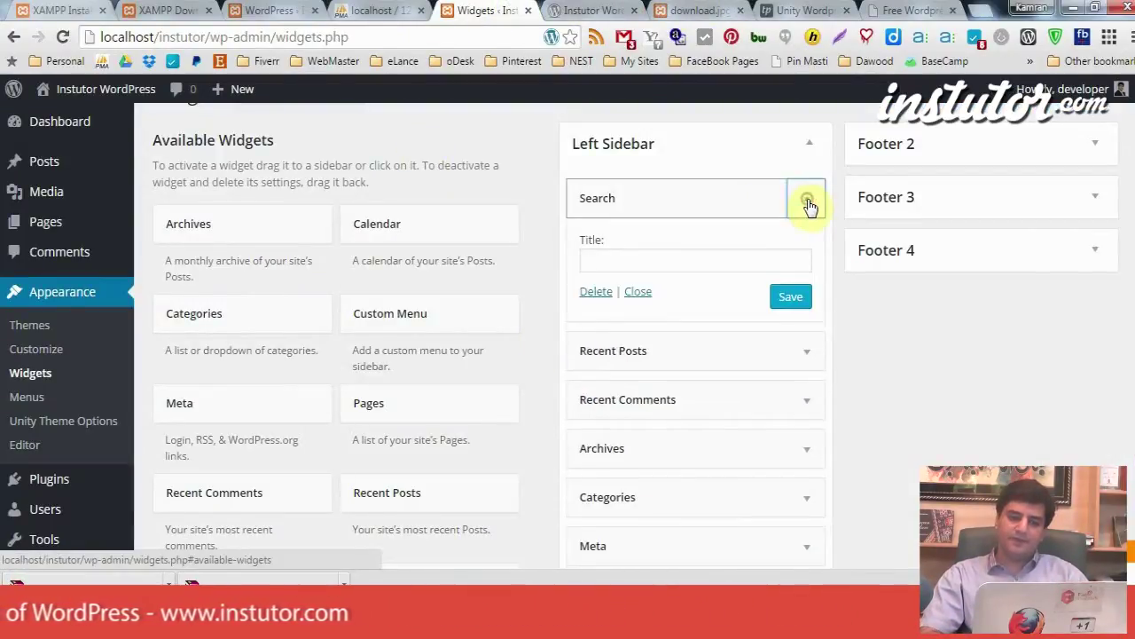
click(596, 292)
click(806, 206)
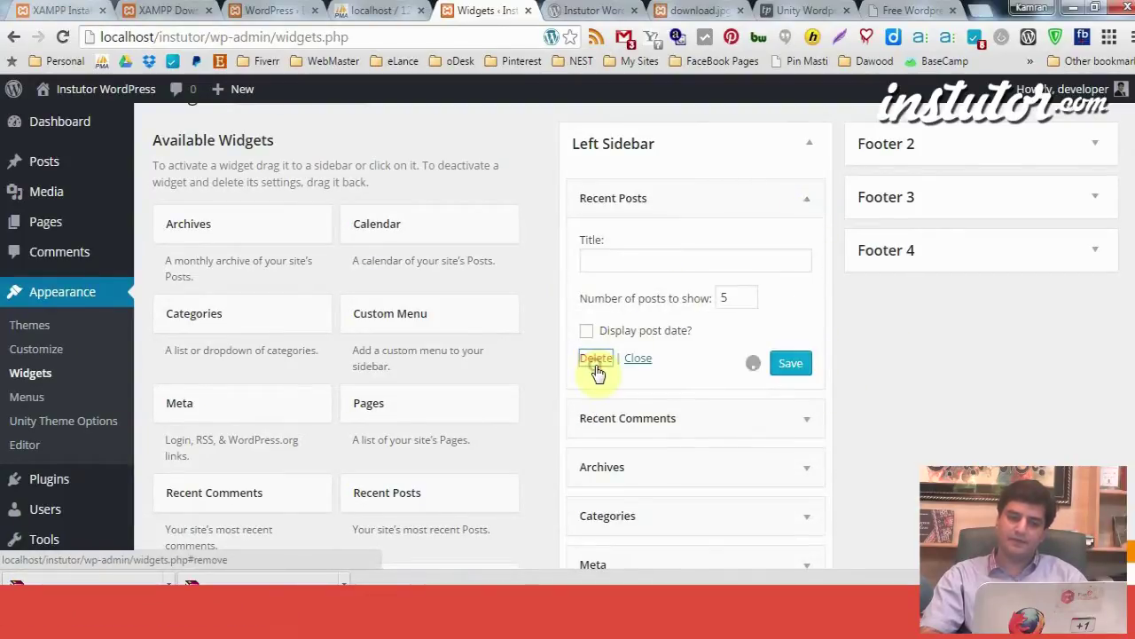
click(802, 203)
click(593, 330)
click(801, 200)
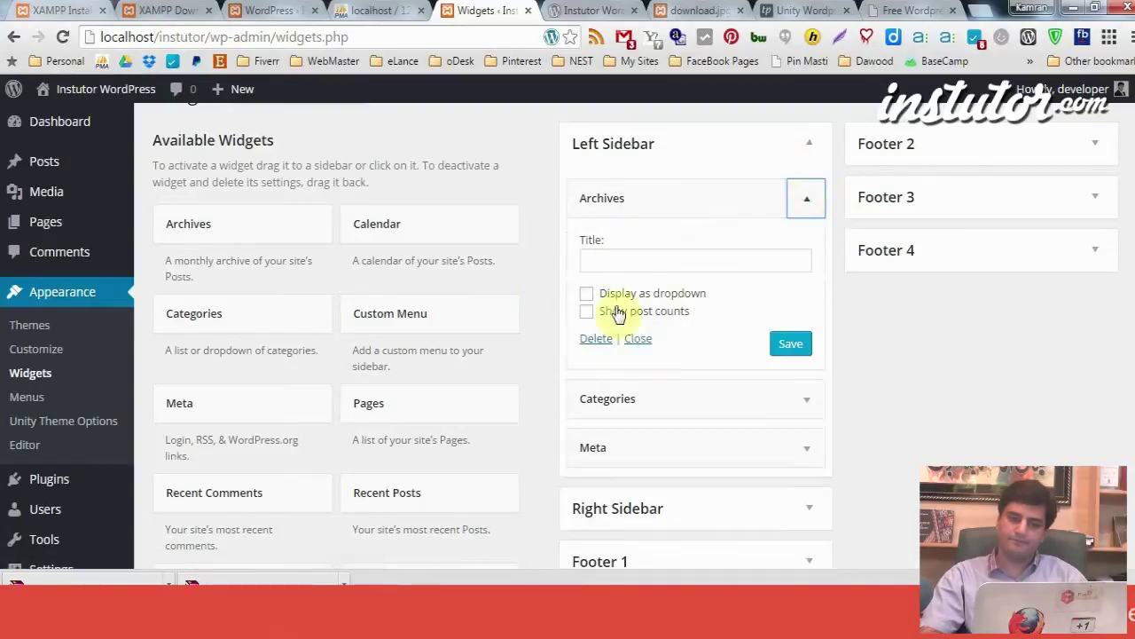
click(594, 338)
click(806, 199)
click(596, 356)
click(806, 197)
click(596, 294)
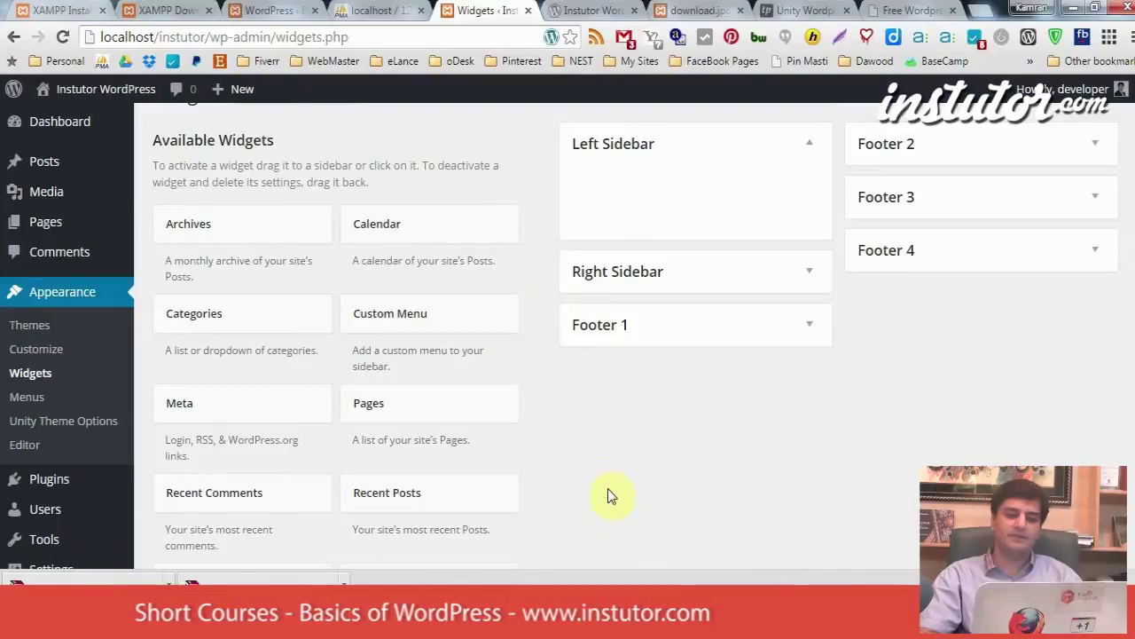
Add the Search widget to the Left Sidebar, title it "Search" and save it
drag(1134, 229, 1133, 263)
scroll(1134, 263, up, 1)
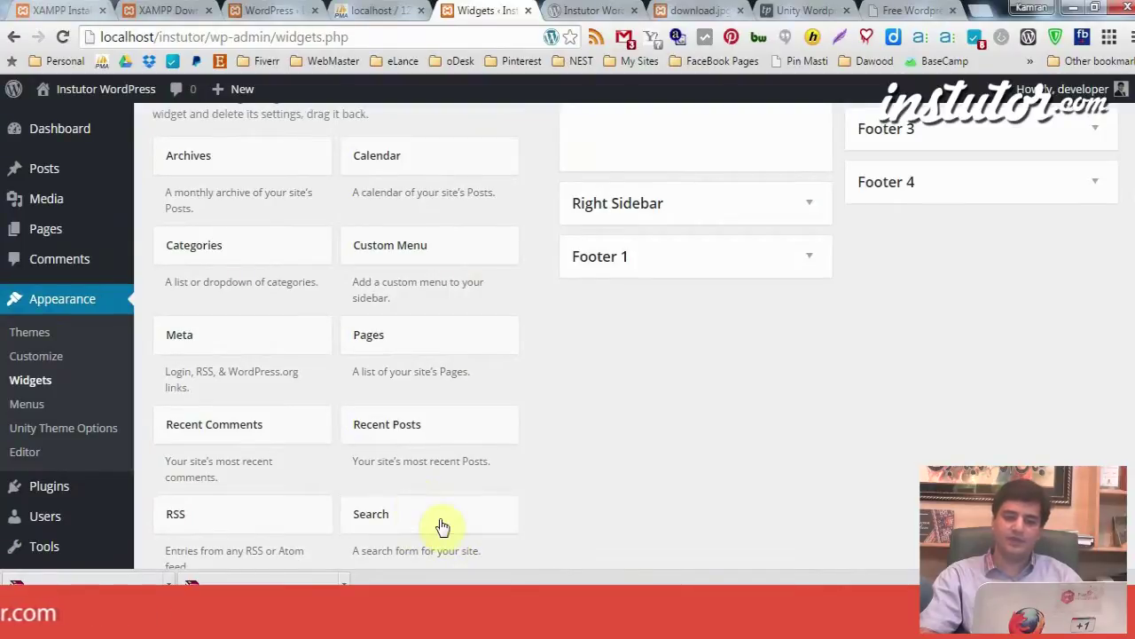
drag(448, 526, 668, 359)
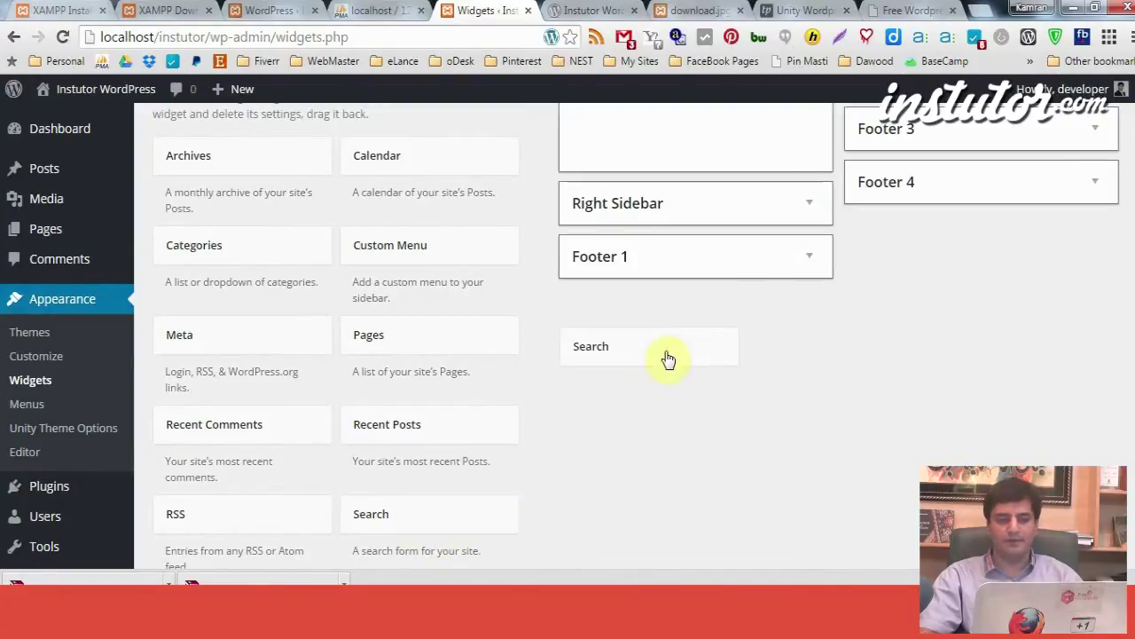
drag(677, 301, 721, 137)
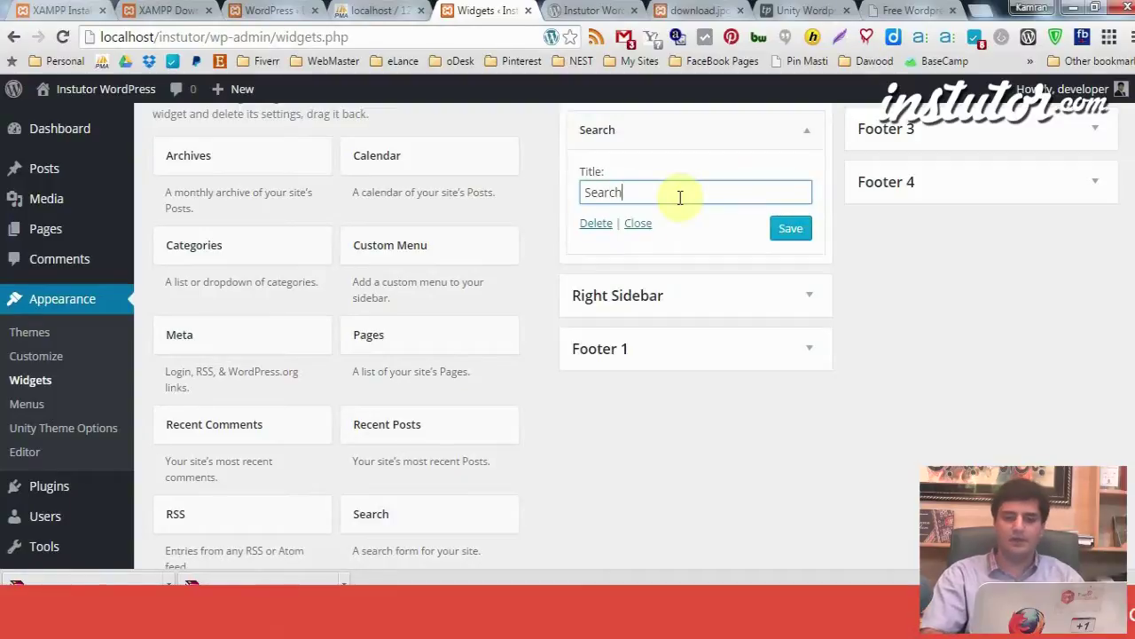
Reload the site's front page to check the Left Sidebar's Search widget, and return to the Widgets page
click(588, 9)
click(62, 36)
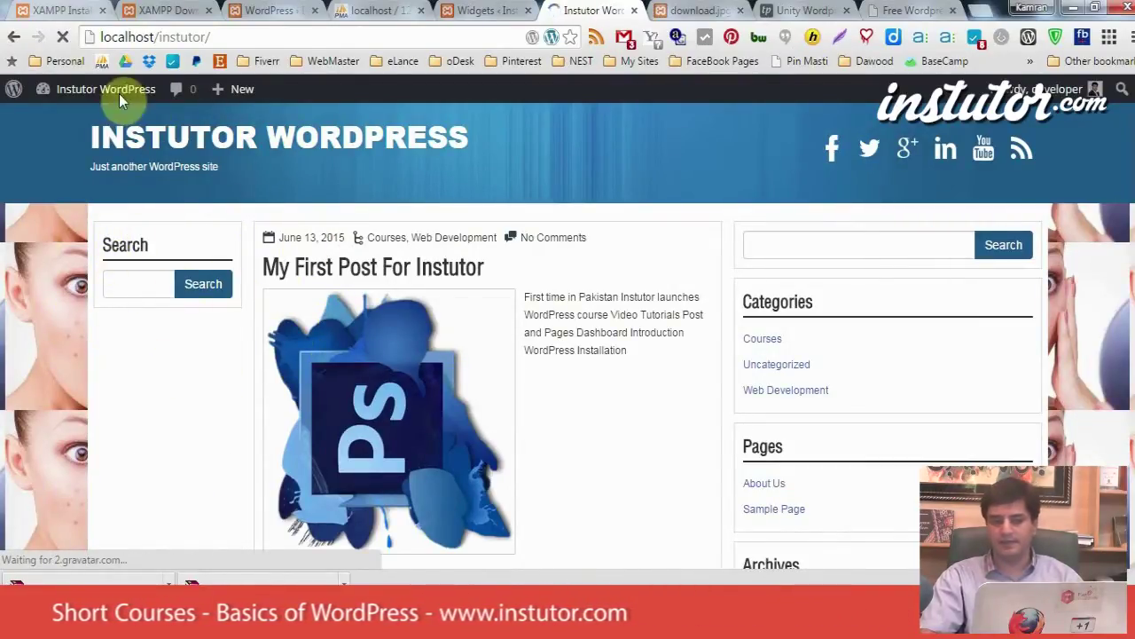
click(479, 9)
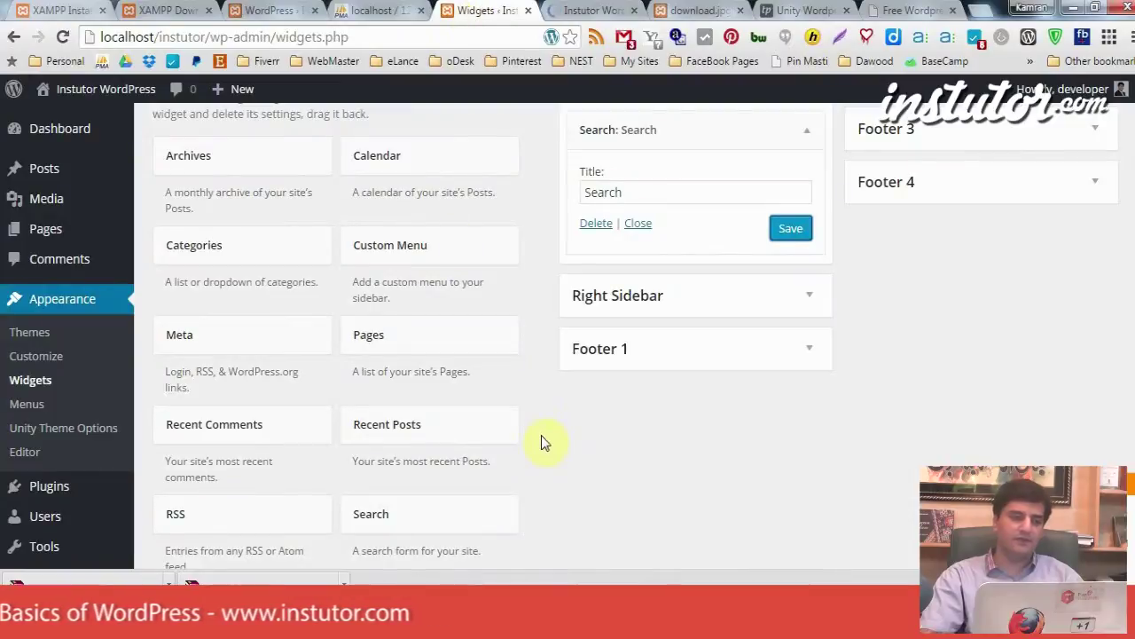
Add the Archives widget to the Left Sidebar titled "Archive History", displayed as dropdown with post counts, and save it
drag(248, 169, 701, 294)
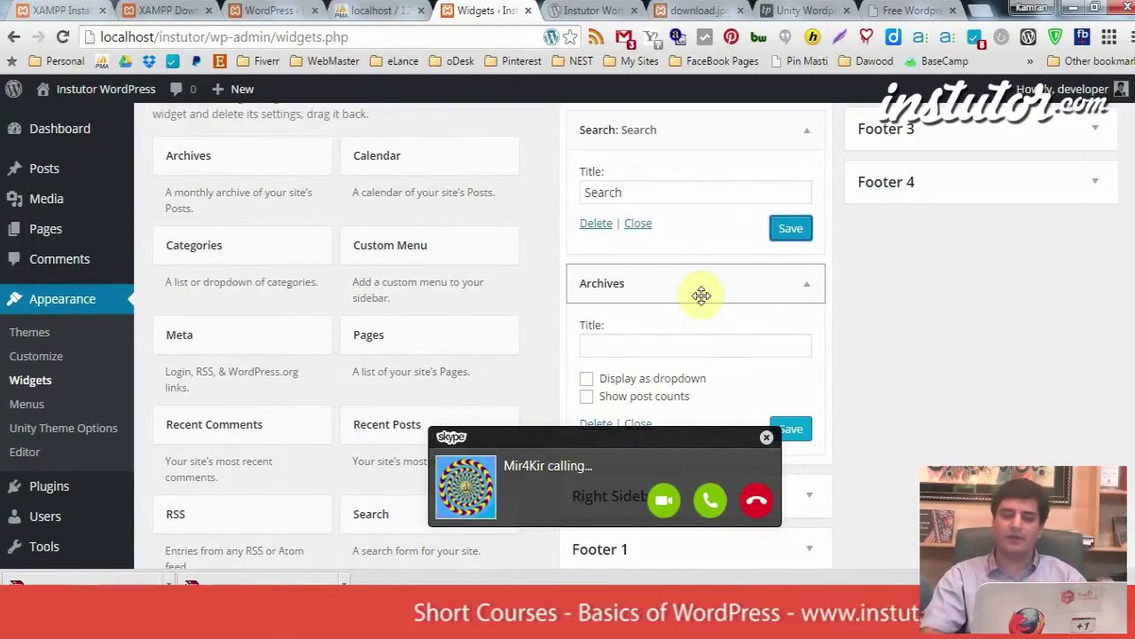
click(756, 502)
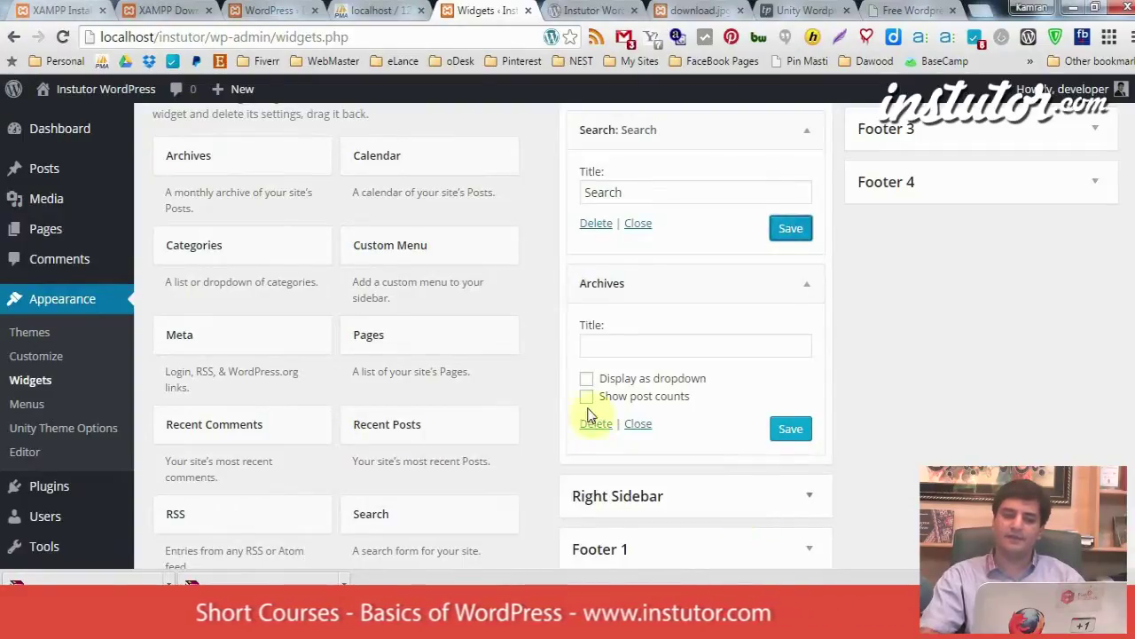
click(648, 337)
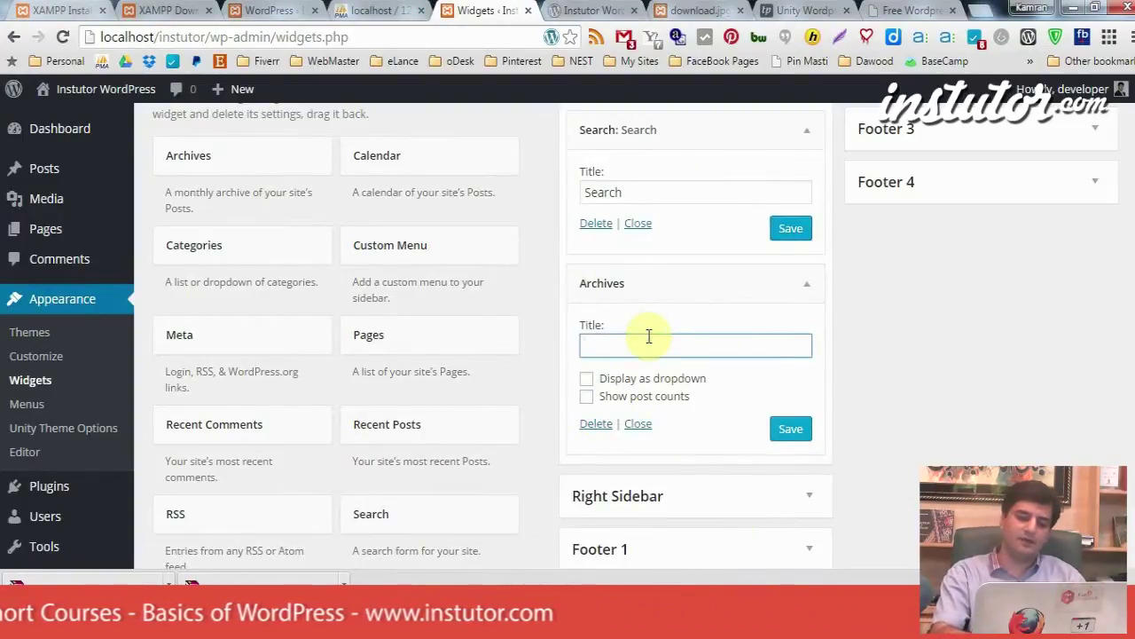
text(Archive History)
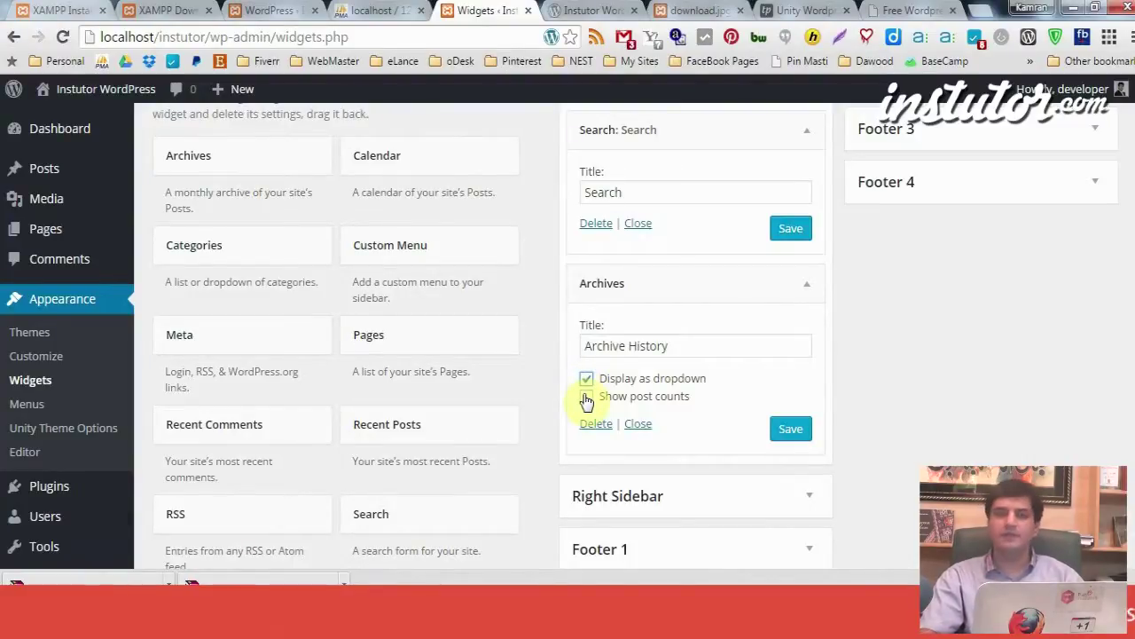
click(798, 441)
Reload the front page and try the Archive History dropdown by viewing the June 2015 archive
click(587, 9)
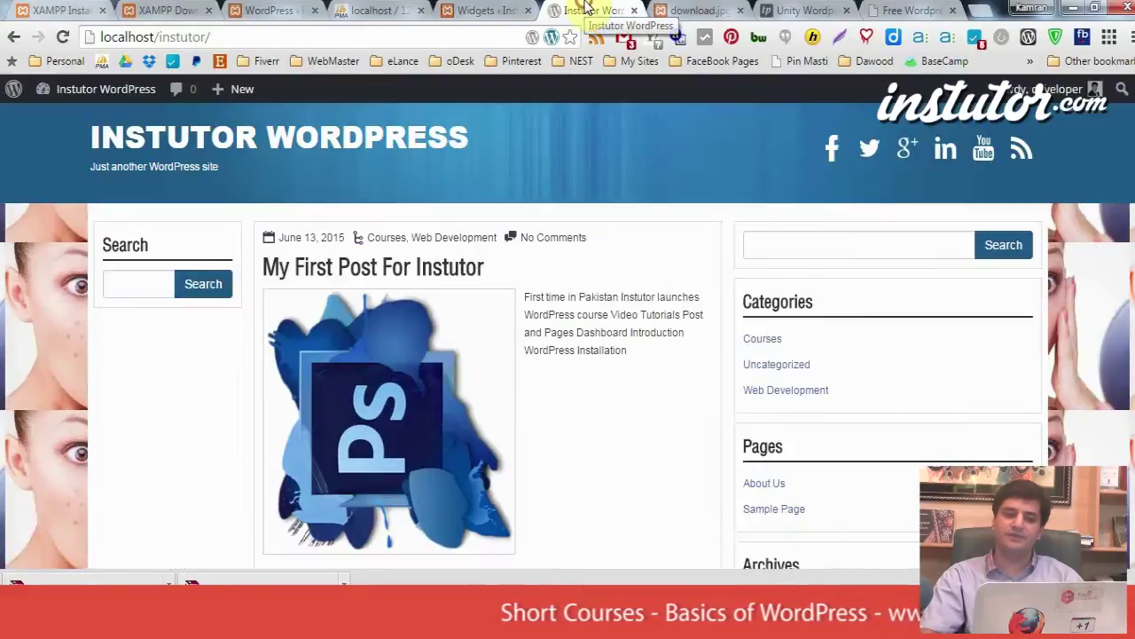
click(62, 37)
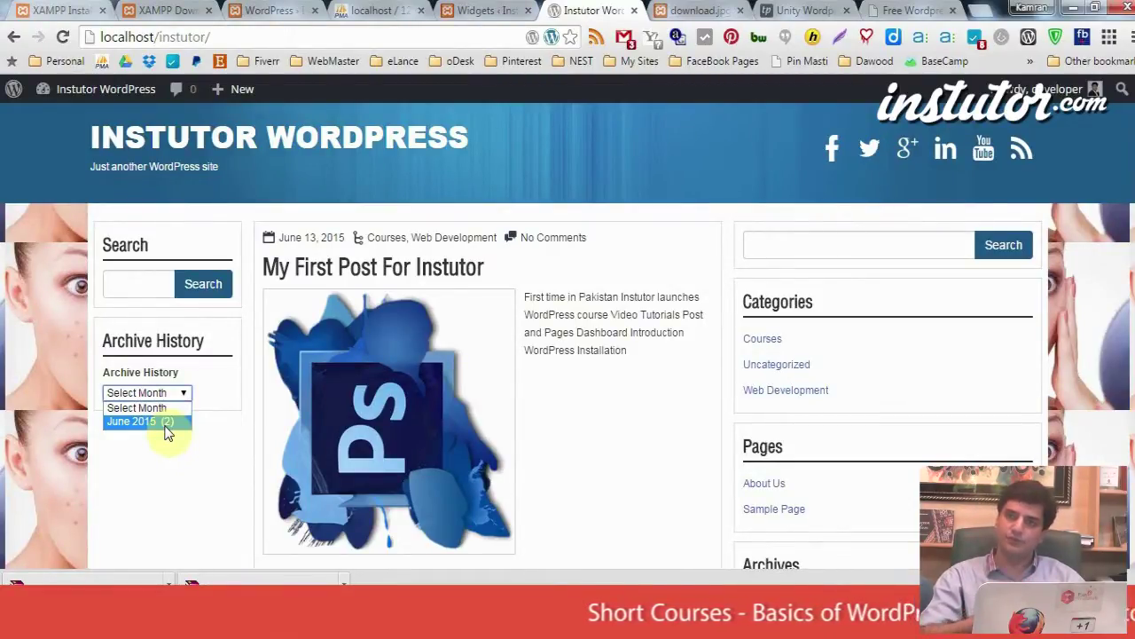
click(166, 424)
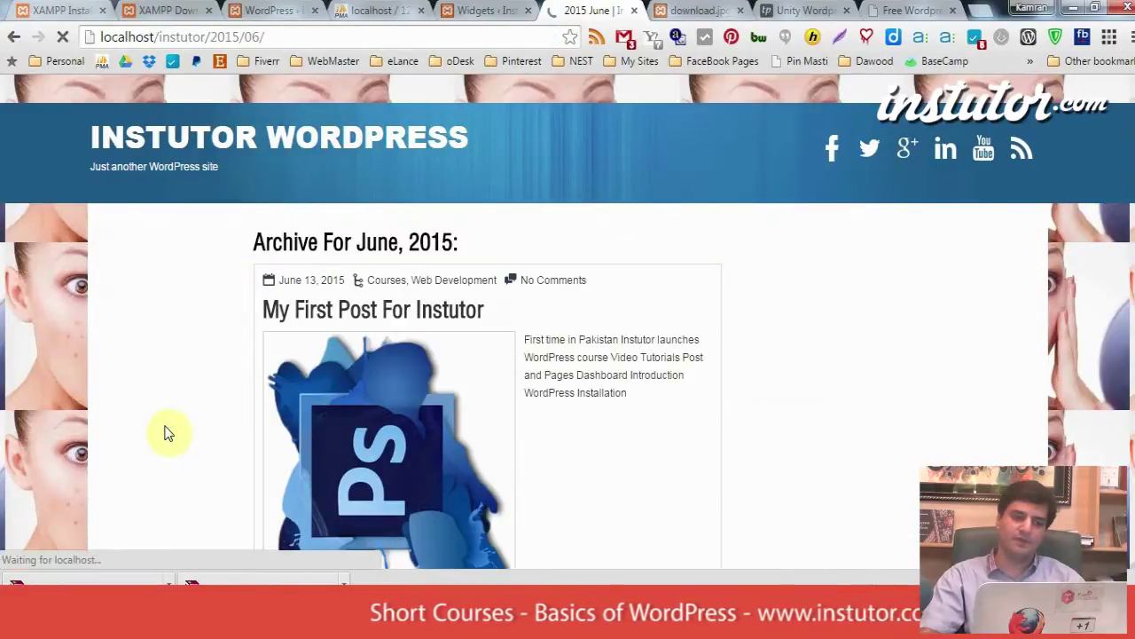
scroll(567, 320, down, 3)
scroll(568, 320, up, 3)
scroll(567, 319, down, 3)
scroll(900, 350, up, 3)
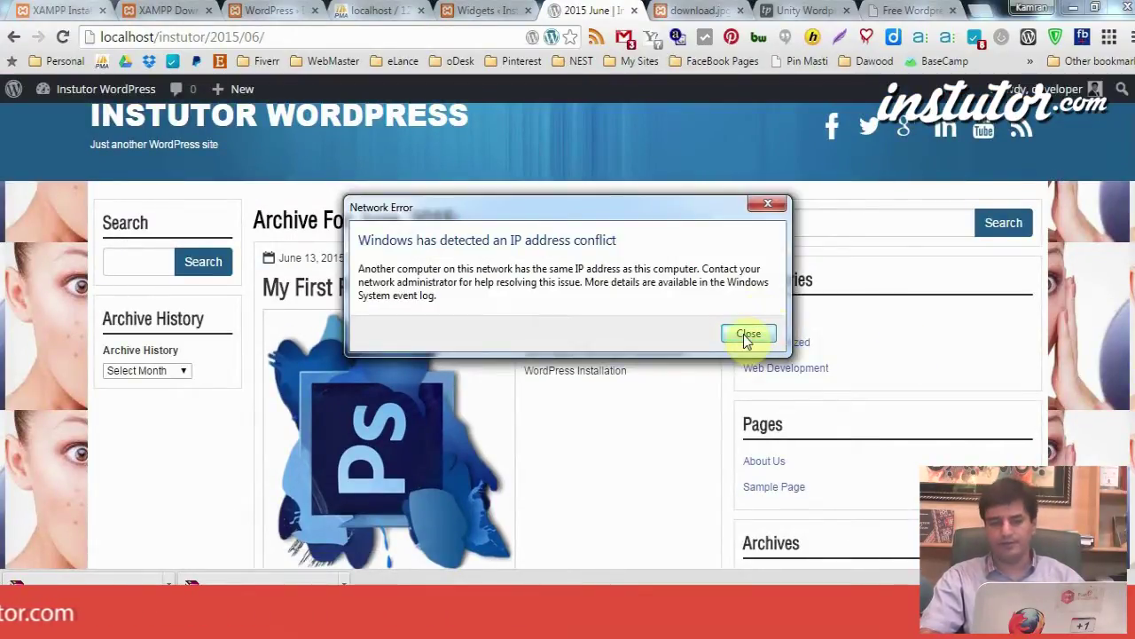
click(768, 332)
Return to the Widgets page and collapse the Search and Archives widgets in the Left Sidebar
click(477, 10)
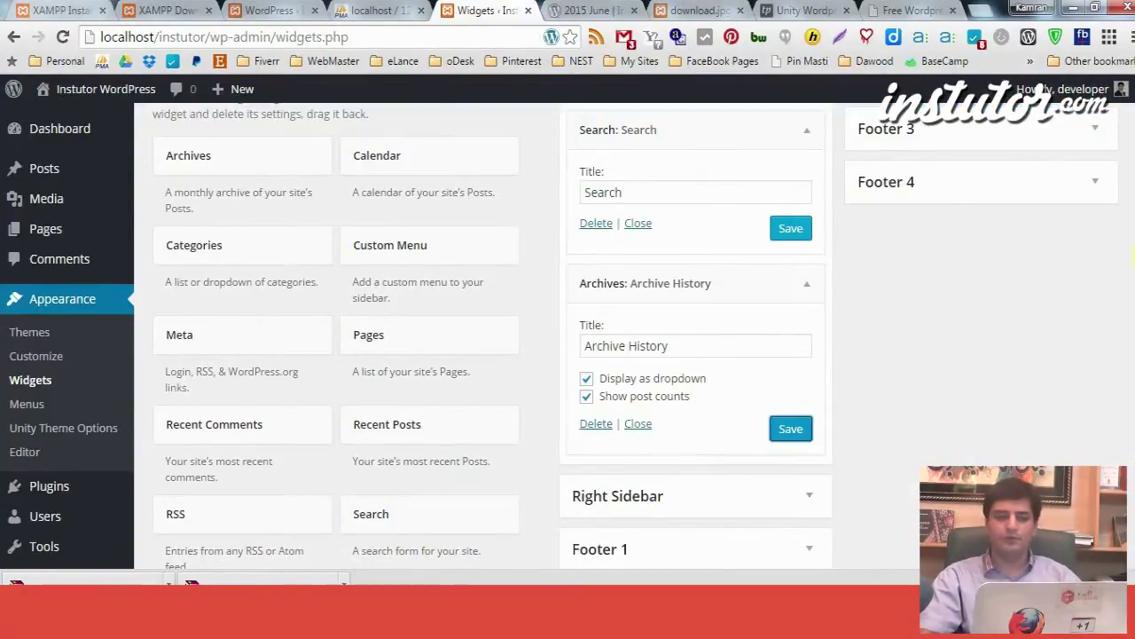
scroll(635, 354, up, 2)
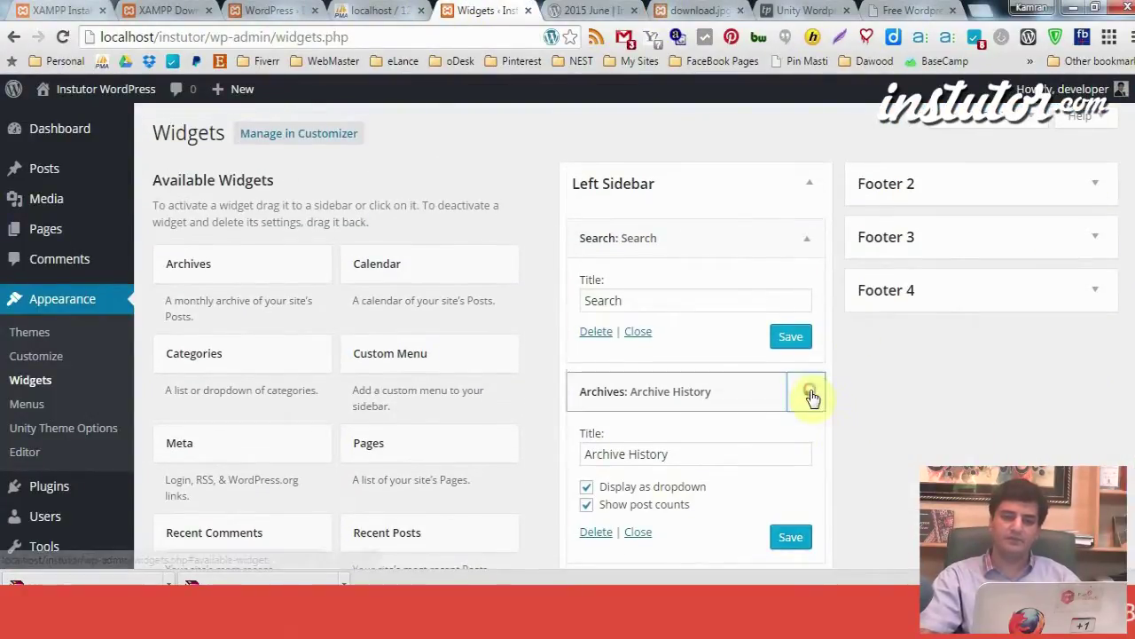
click(808, 392)
click(801, 244)
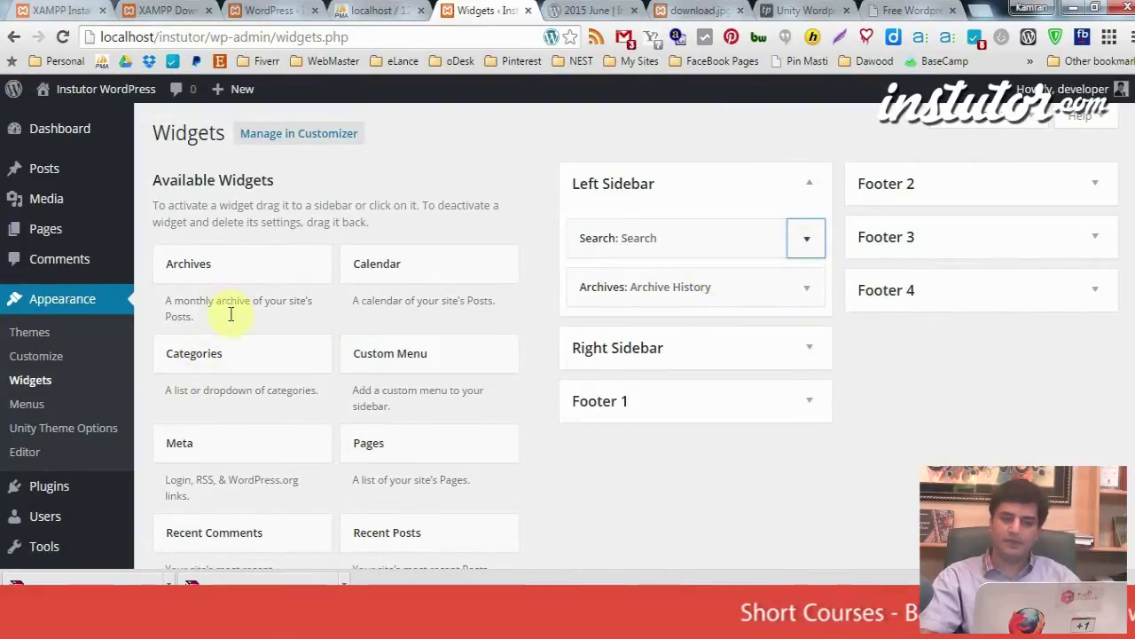
mouse_move(244, 352)
mouse_down()
mouse_move(558, 317)
mouse_move(253, 355)
mouse_up()
Add the Calendar widget to the Right Sidebar, title it "Calendar" and save it
click(811, 349)
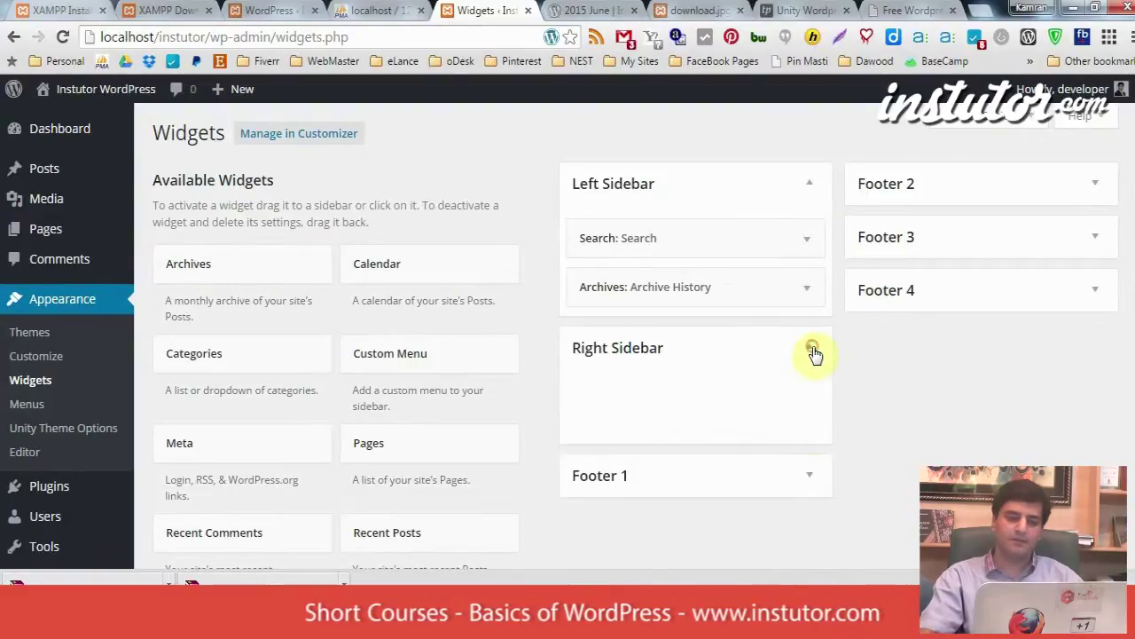
drag(431, 266, 690, 401)
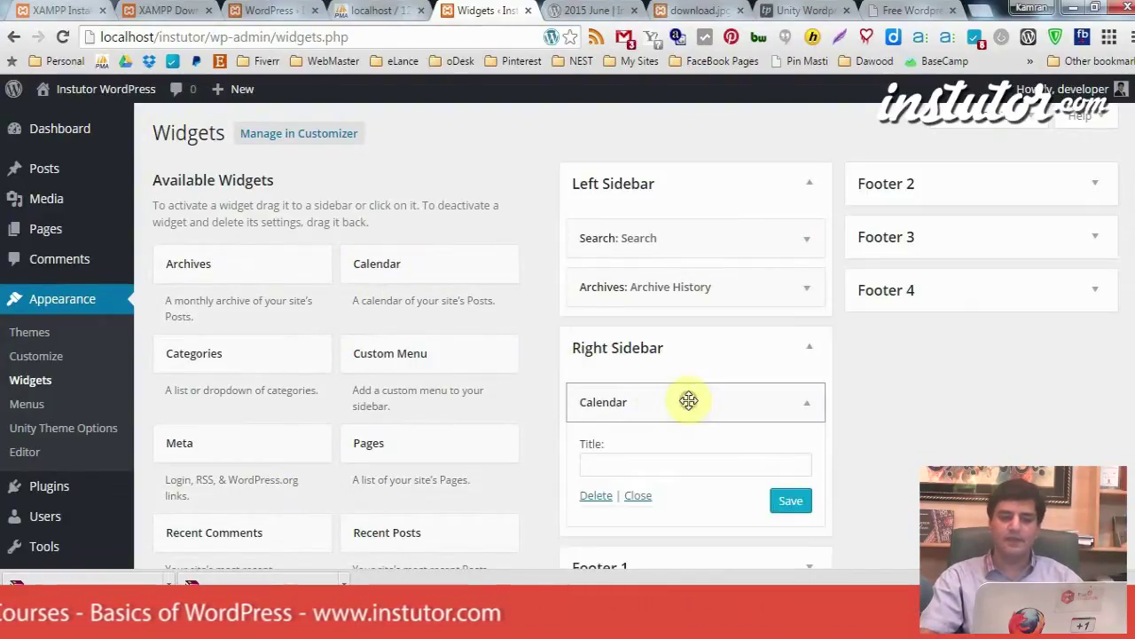
click(719, 470)
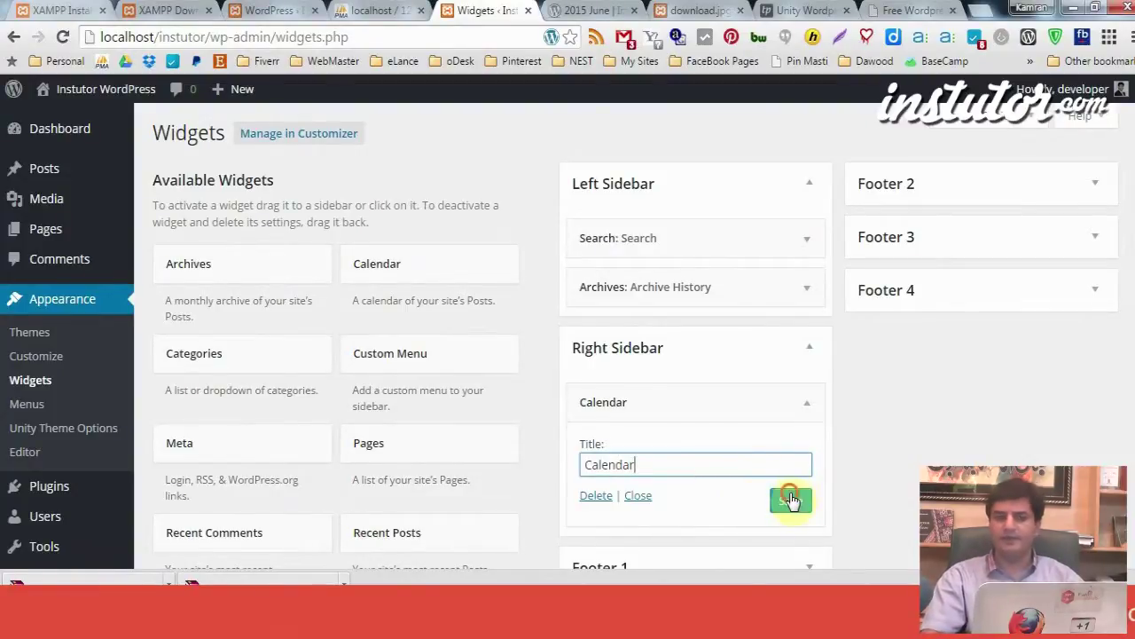
Check the Calendar widget on the site's front page and view the posts for June 13, 2015
click(570, 8)
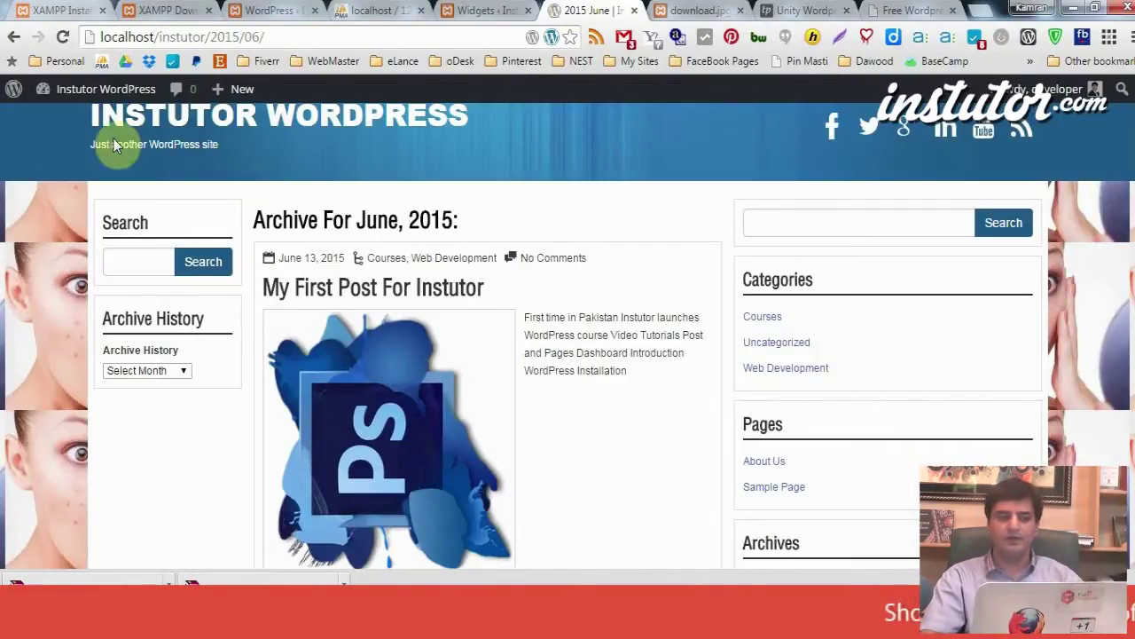
click(206, 115)
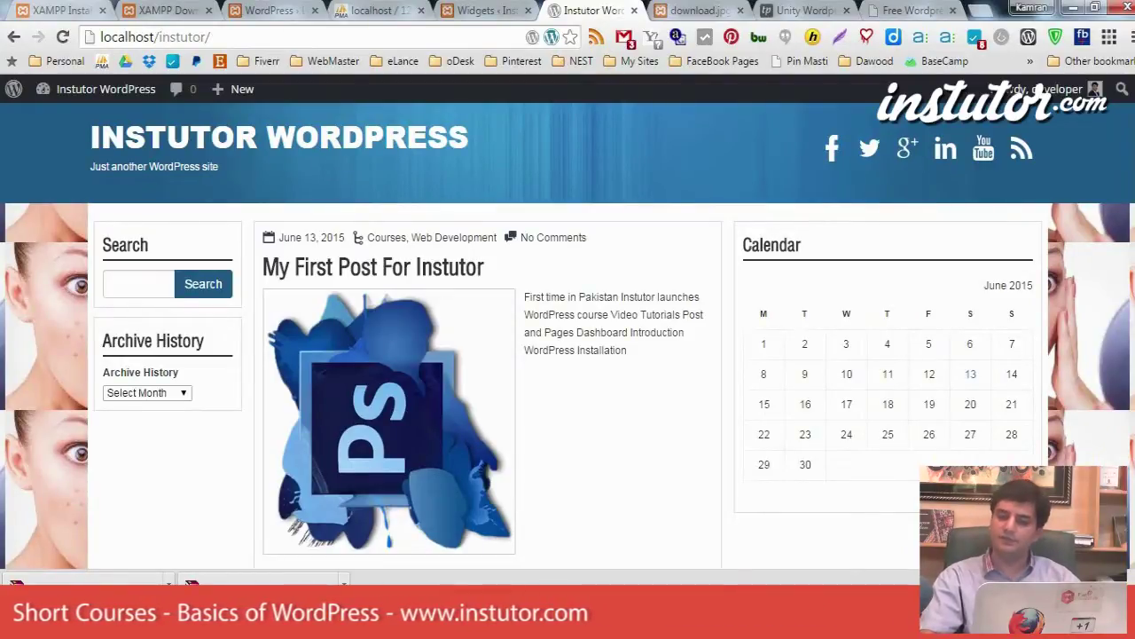
click(972, 380)
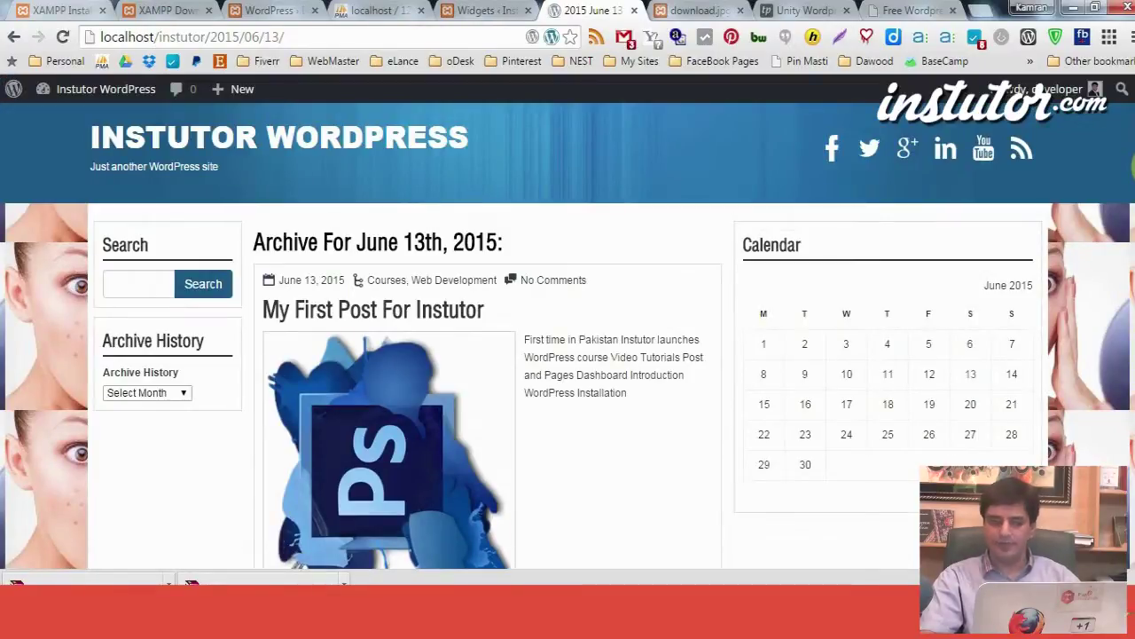
Collapse the Calendar widget, add the Meta widget below it in the Right Sidebar titled "Meta Links", and save it
click(461, 9)
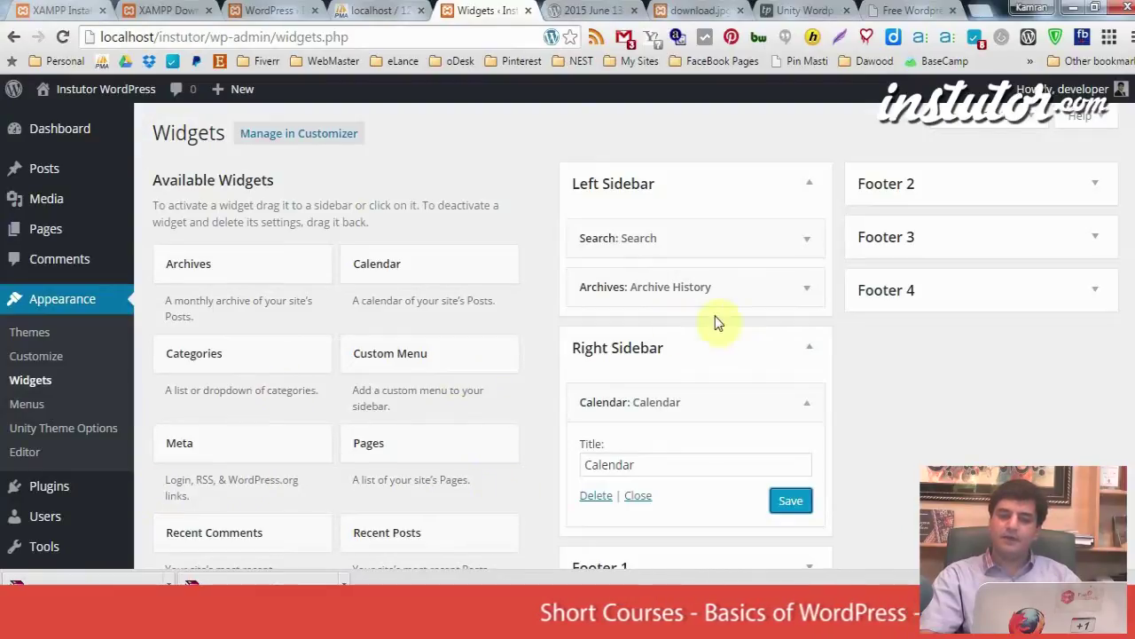
click(811, 410)
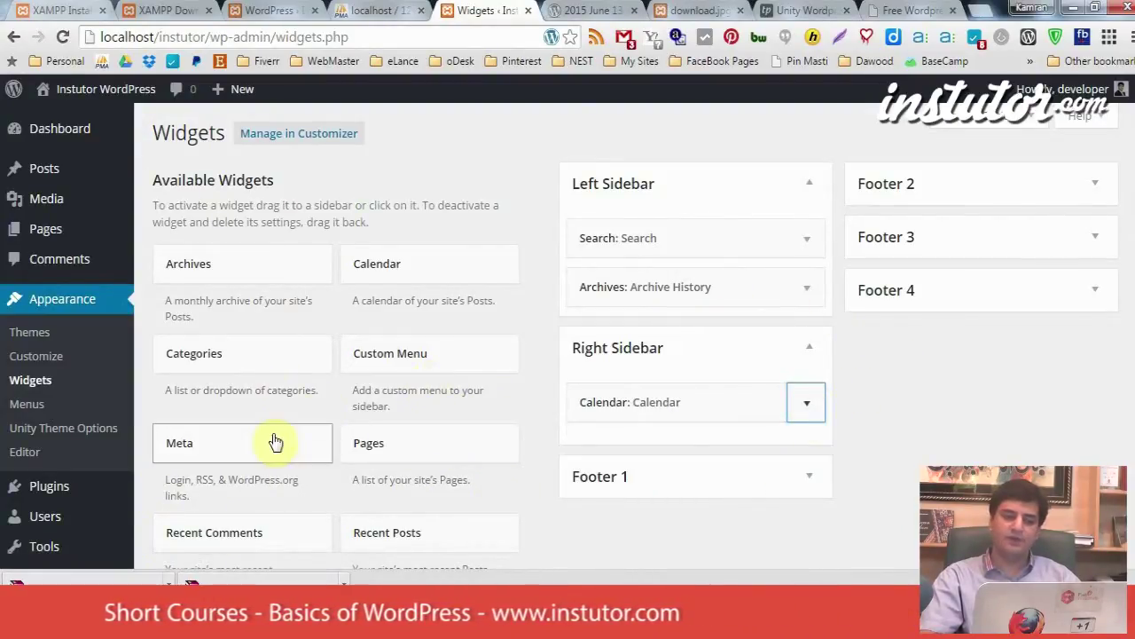
drag(272, 438, 717, 440)
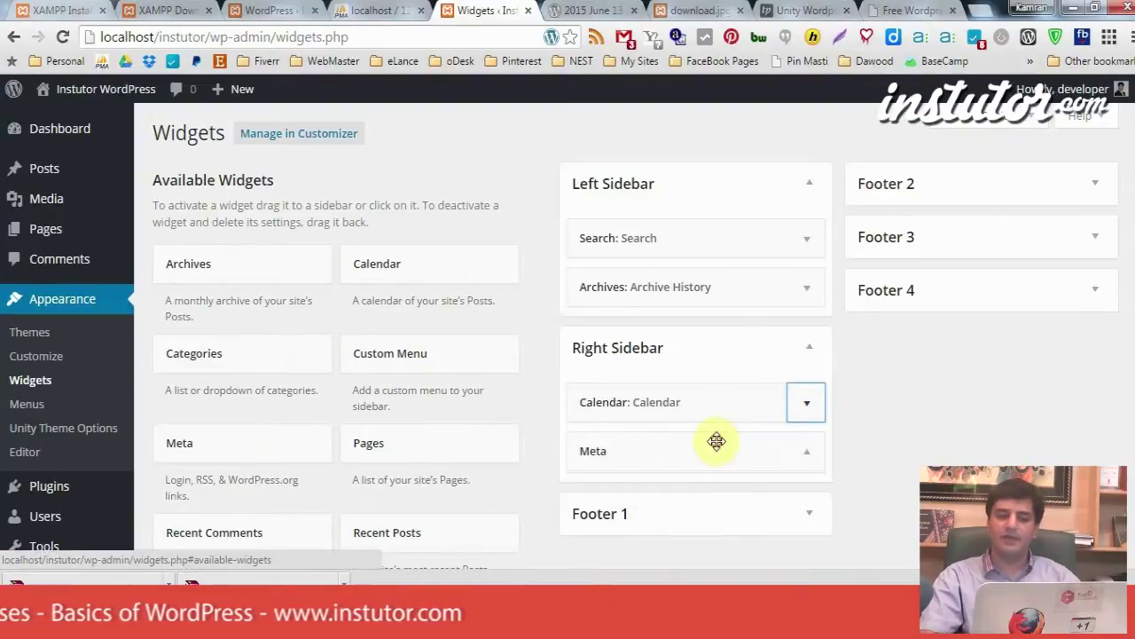
click(741, 514)
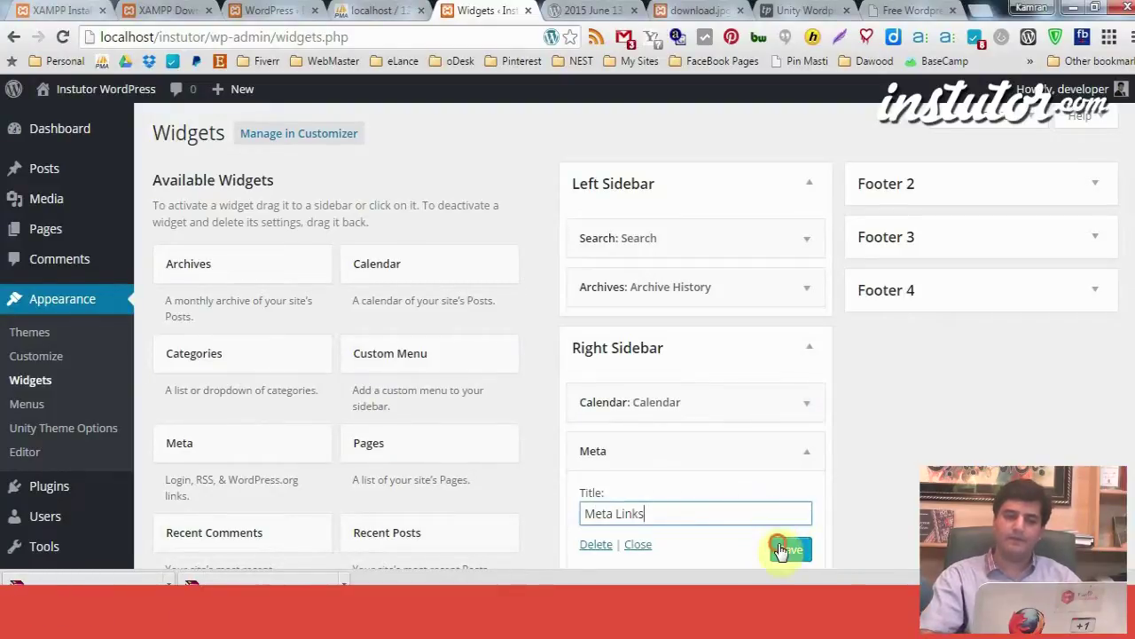
Reload the site's June 13, 2015 archive page and check the Meta Links widget below the calendar
click(577, 9)
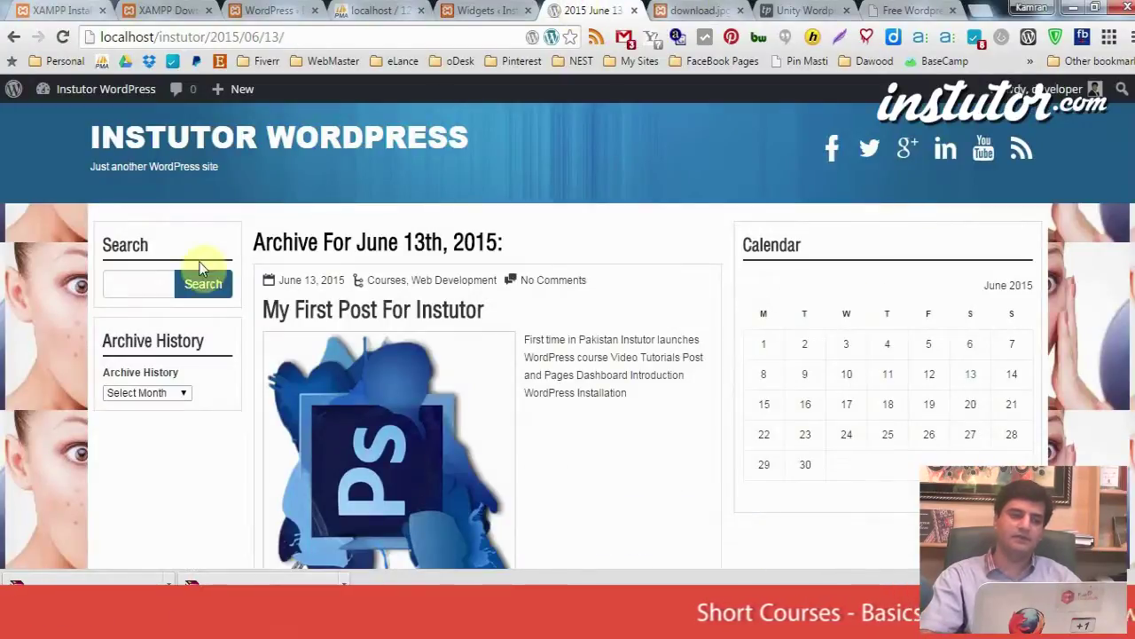
click(62, 36)
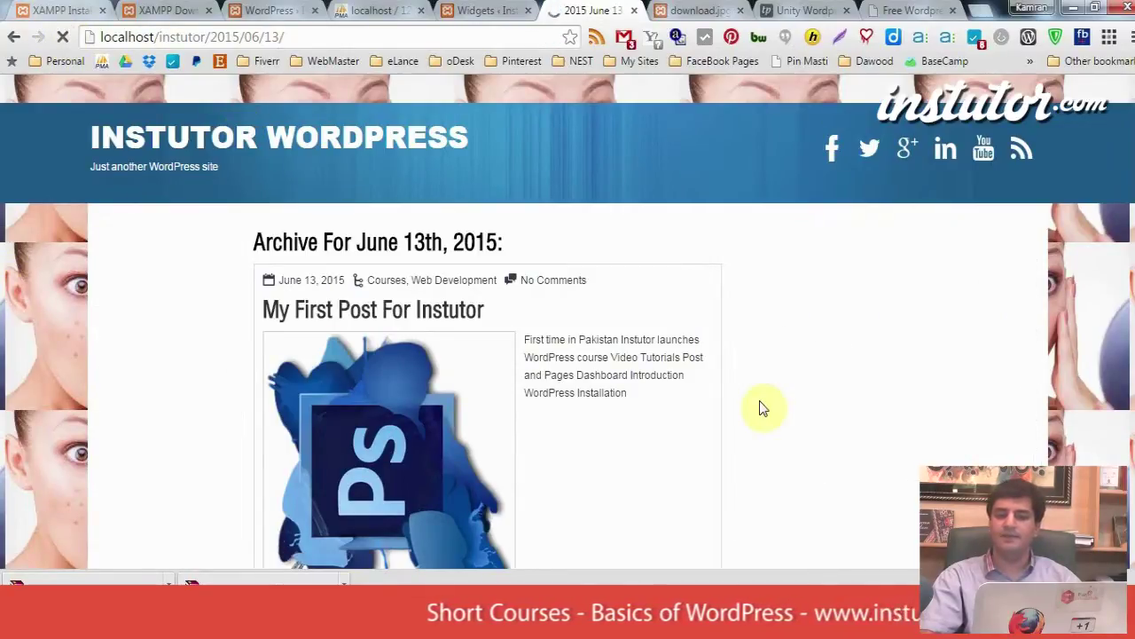
scroll(758, 320, down, 3)
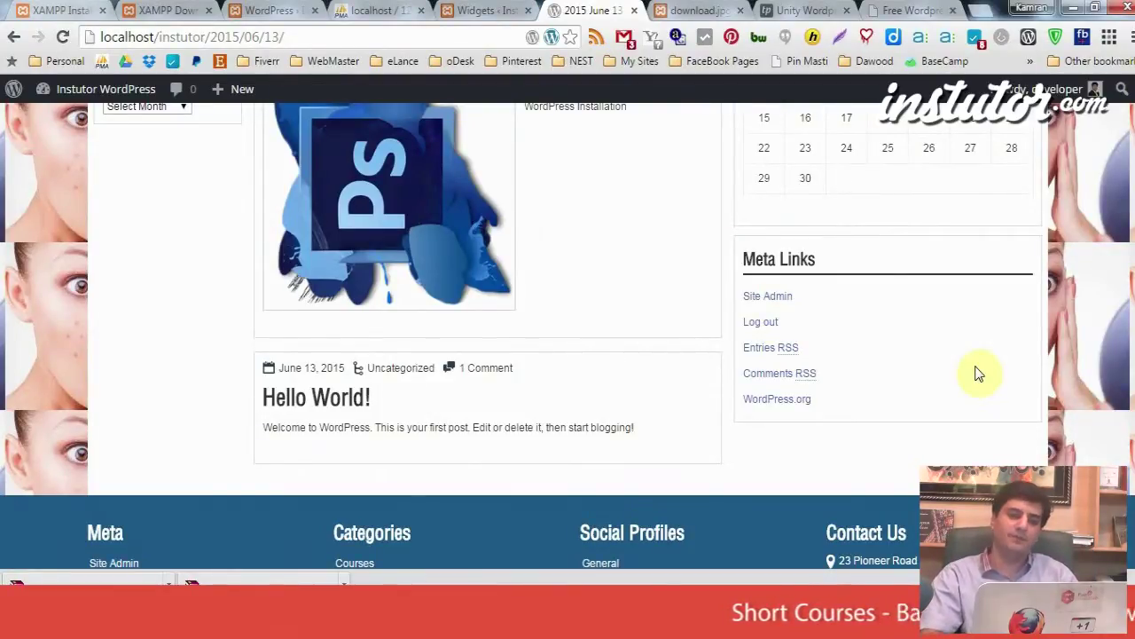
Return to the Widgets page and collapse the Meta widget in the Right Sidebar
click(483, 10)
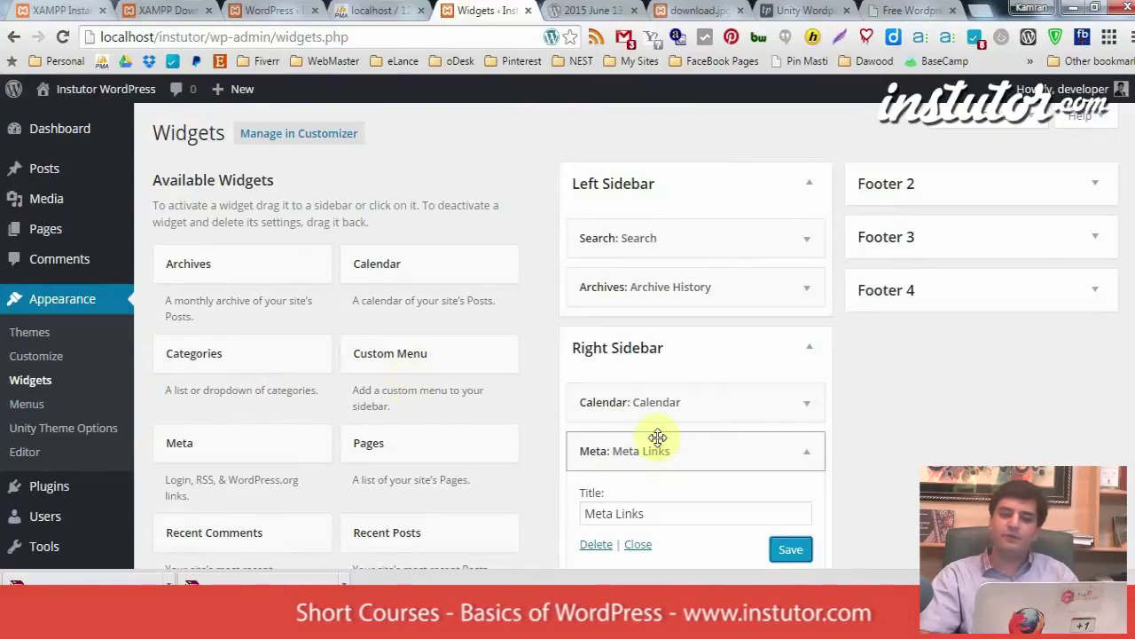
click(809, 454)
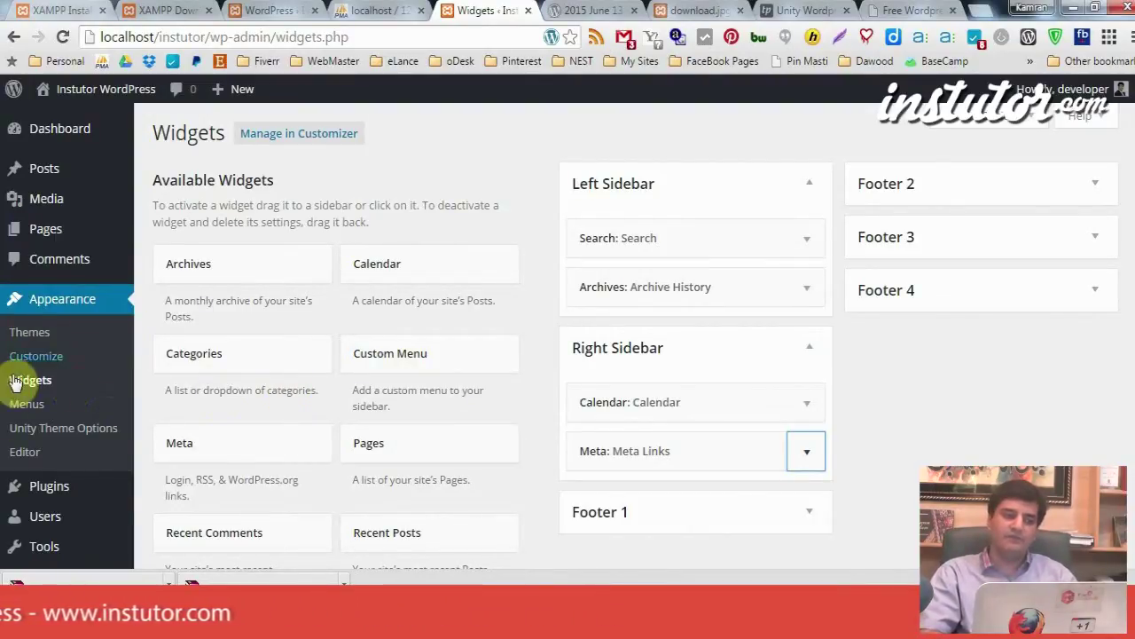
drag(13, 410, 275, 432)
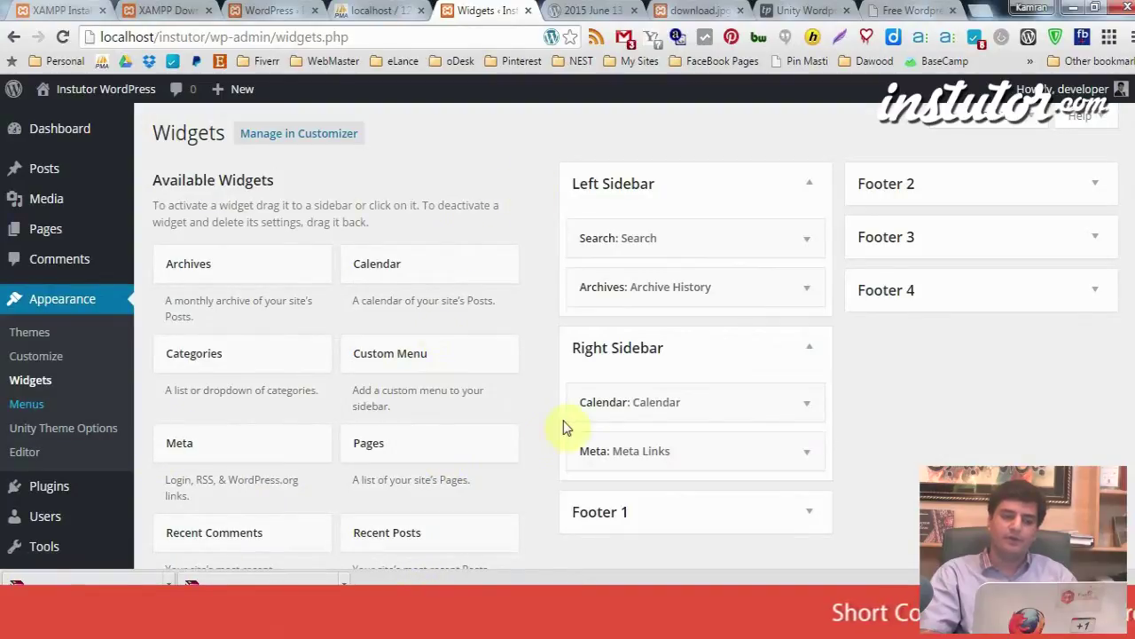
Look through the whole list of available widgets, including the ThemePix ones, and return to its beginning
scroll(537, 428, down, 4)
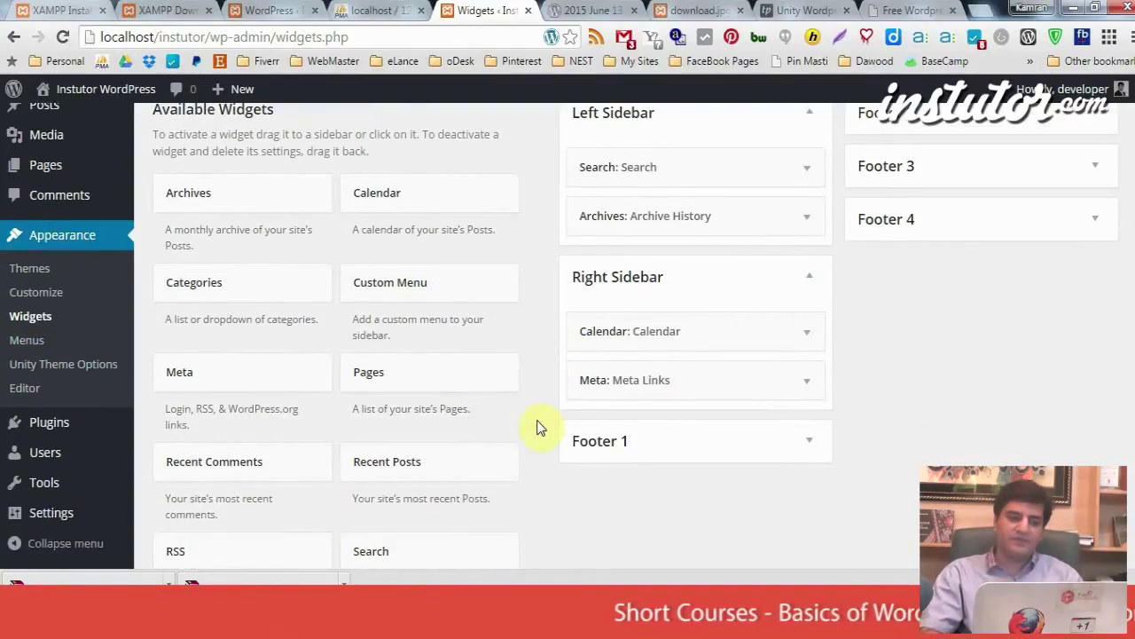
scroll(537, 428, down, 4)
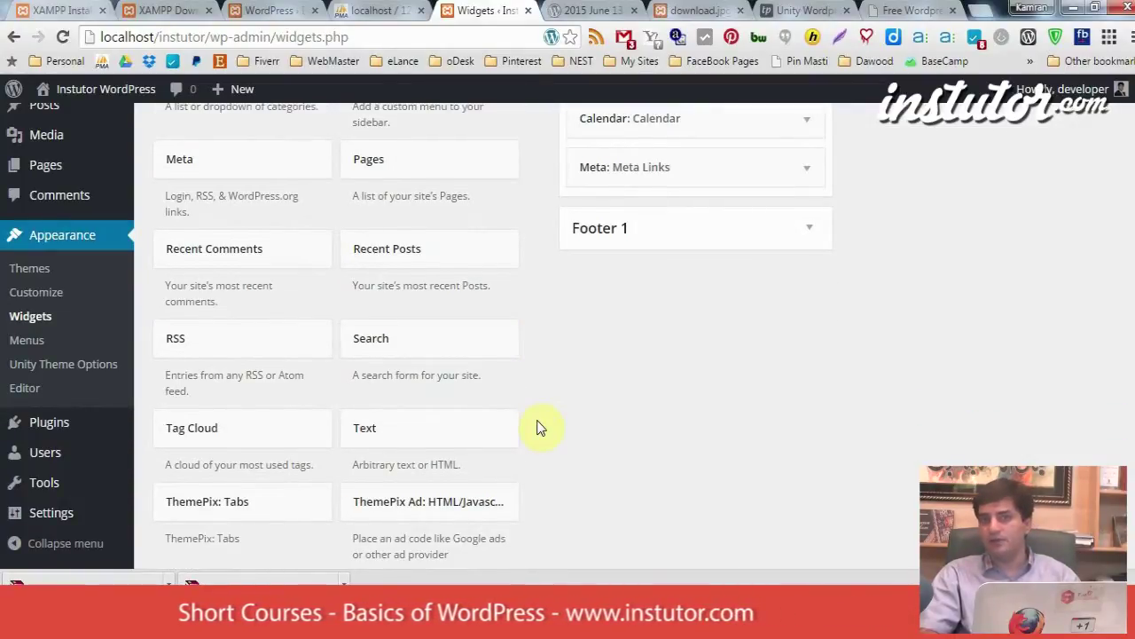
scroll(541, 429, down, 1)
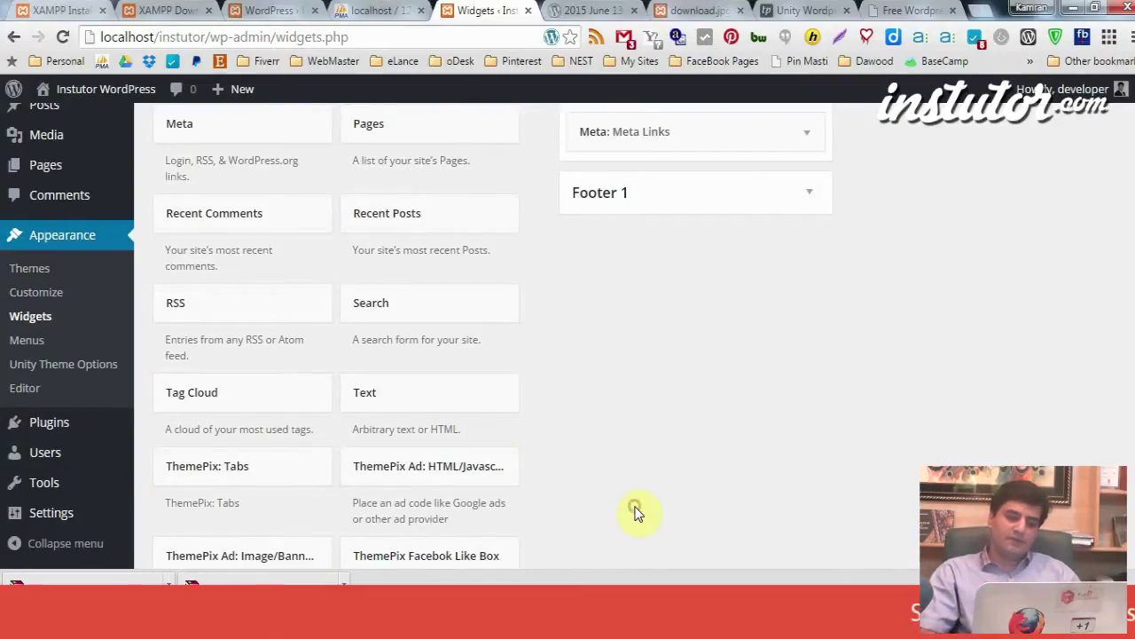
scroll(635, 512, down, 3)
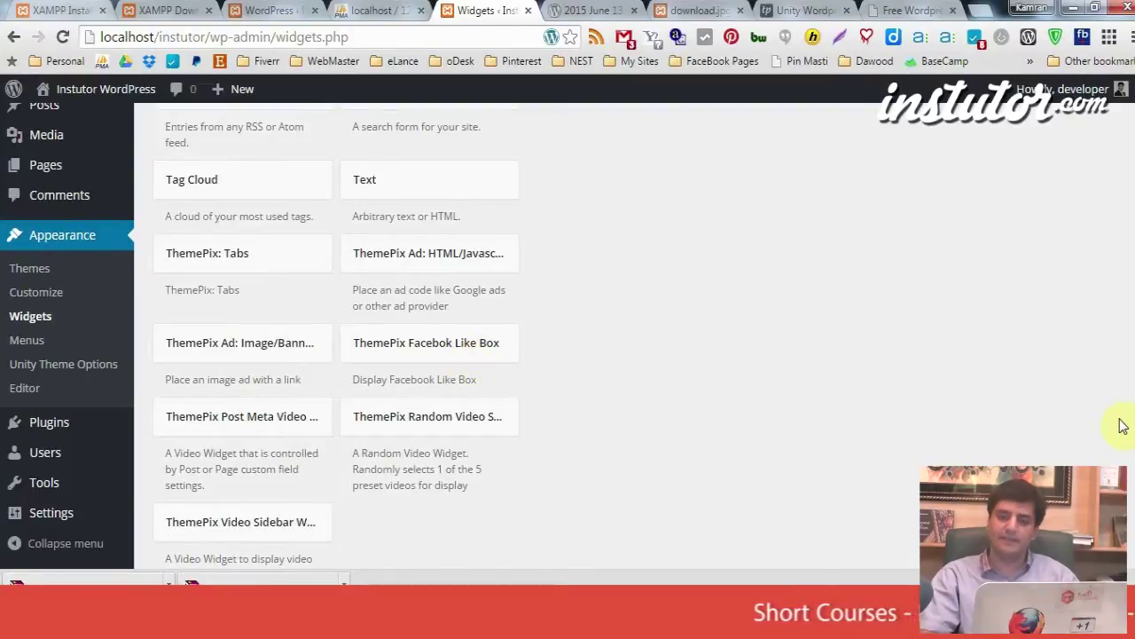
scroll(1122, 425, up, 10)
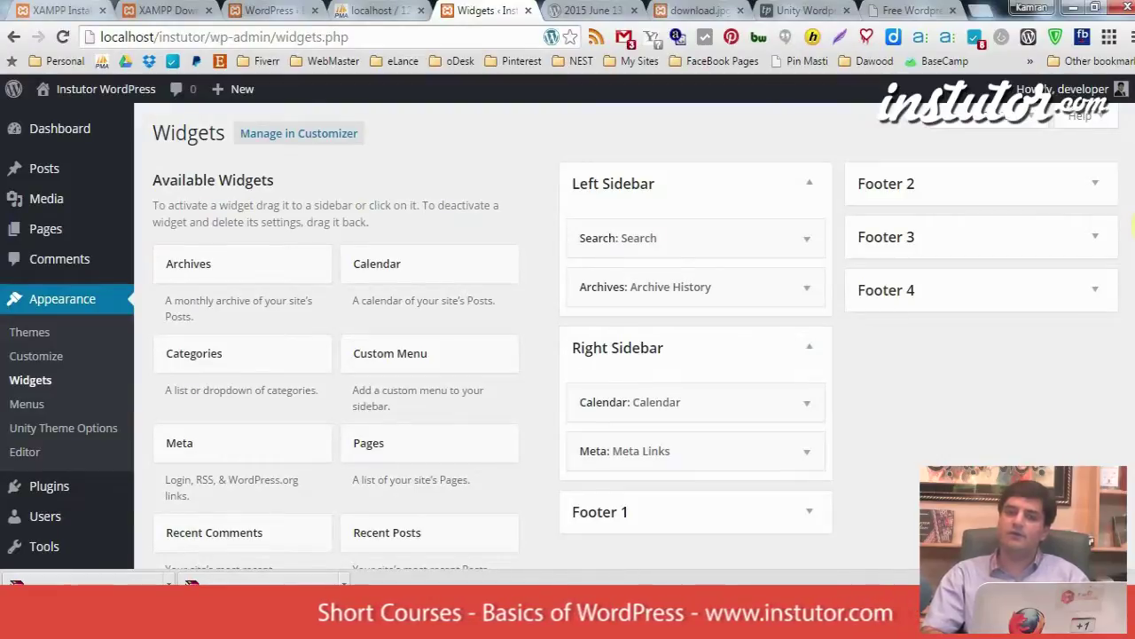
Expand the Footer 2 and Footer 3 widget areas in turn to inspect their contents, collapsing each again
click(1107, 184)
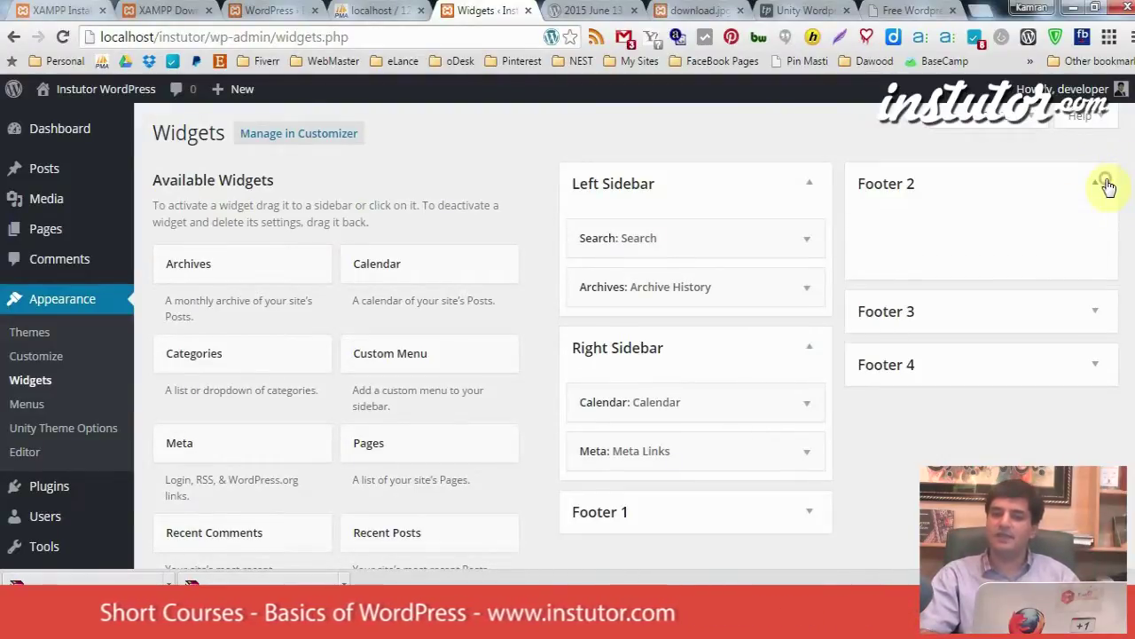
click(1106, 184)
click(1103, 235)
click(1104, 234)
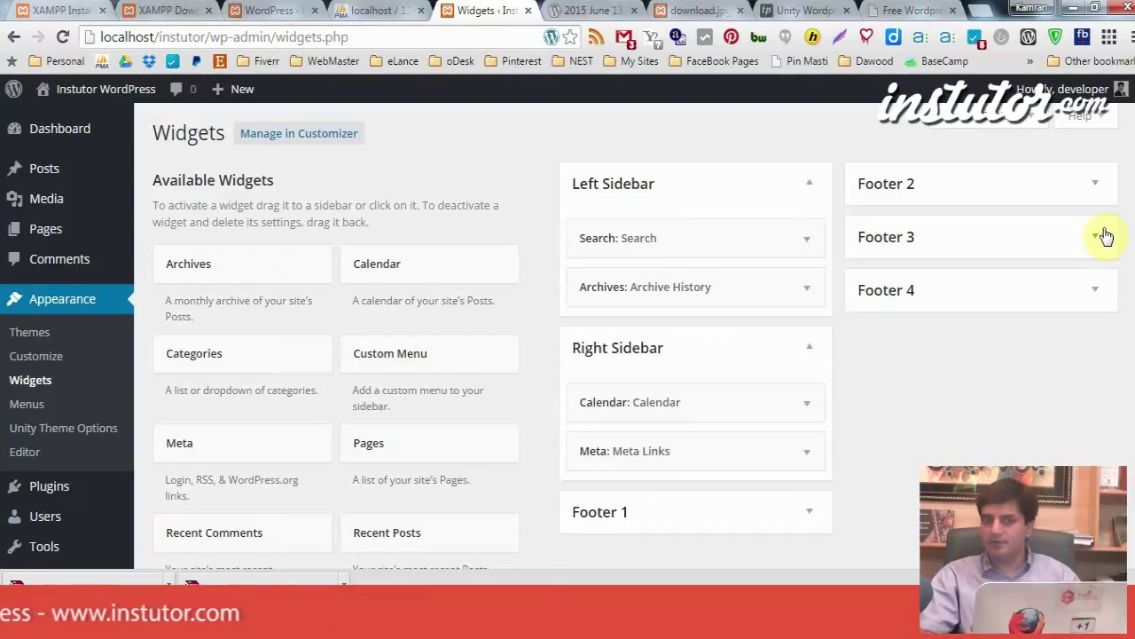